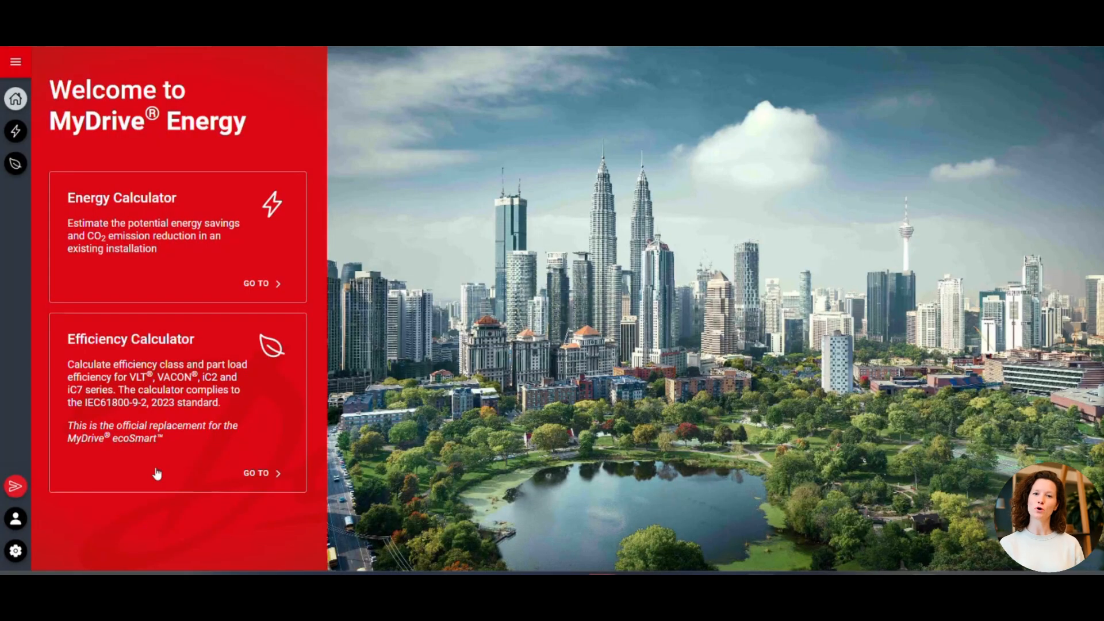
Open the Energy Calculator and fill in the report information with site name "site" and customer name "customer"
click(210, 268)
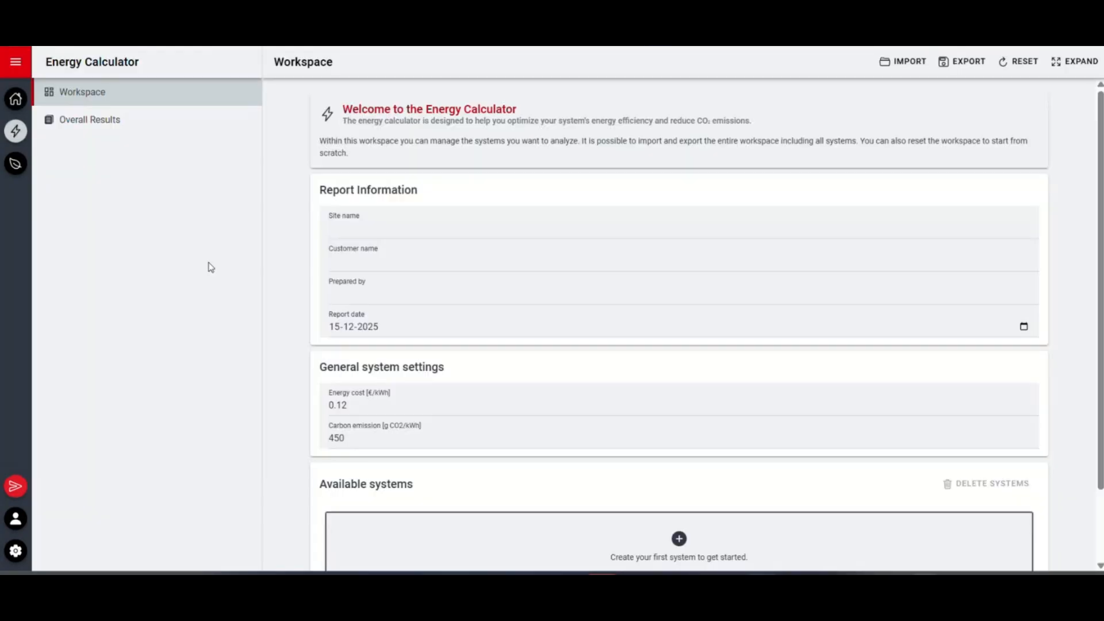
click(364, 227)
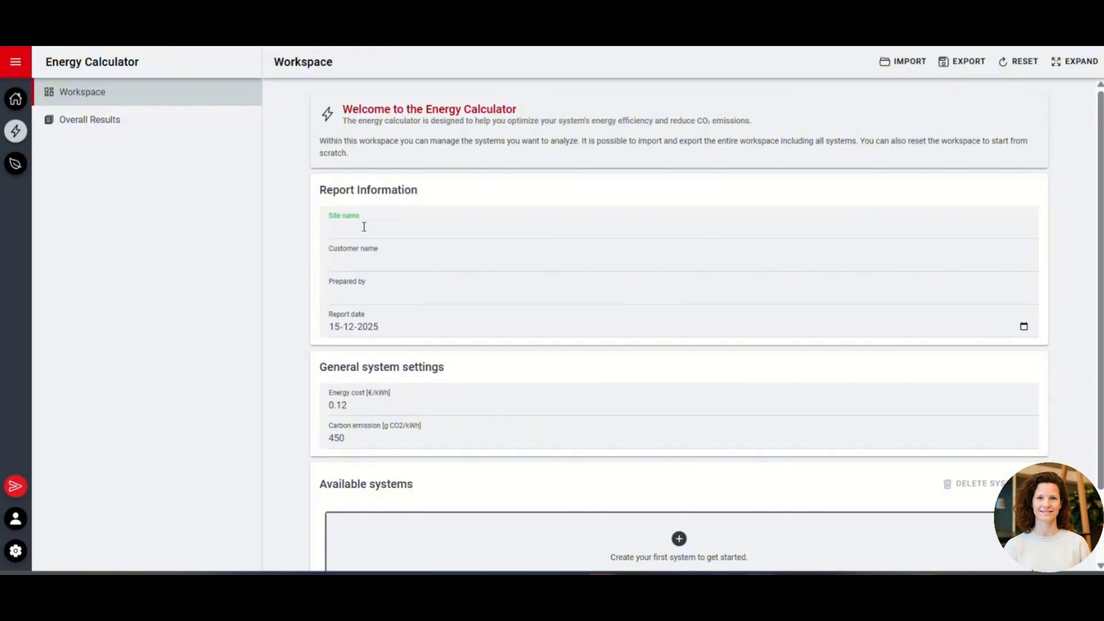
text(site)
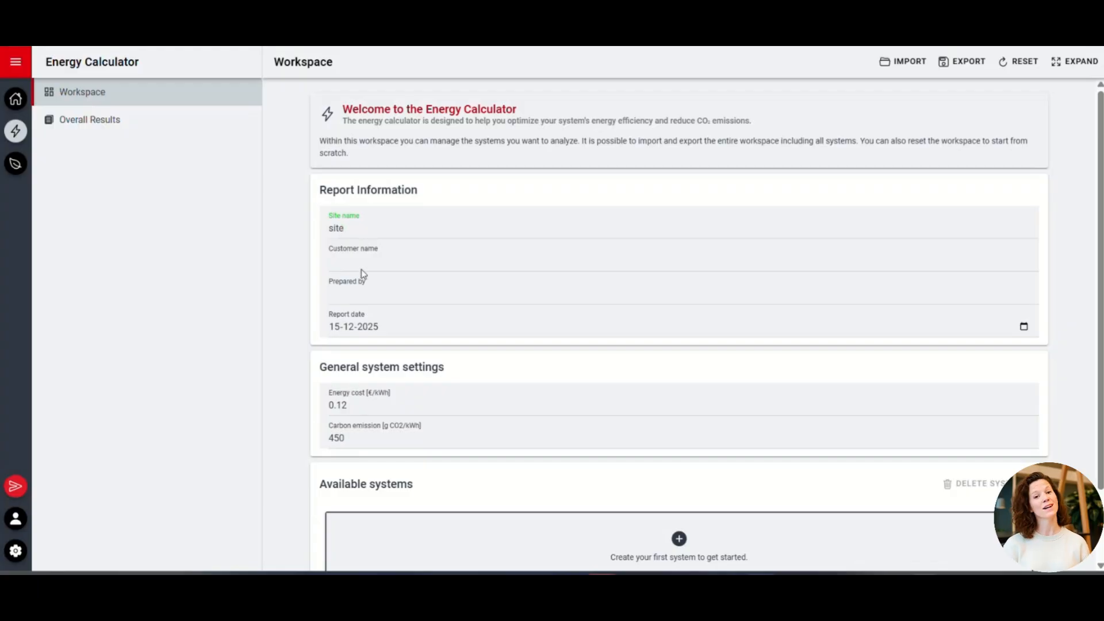
click(362, 262)
text(custo)
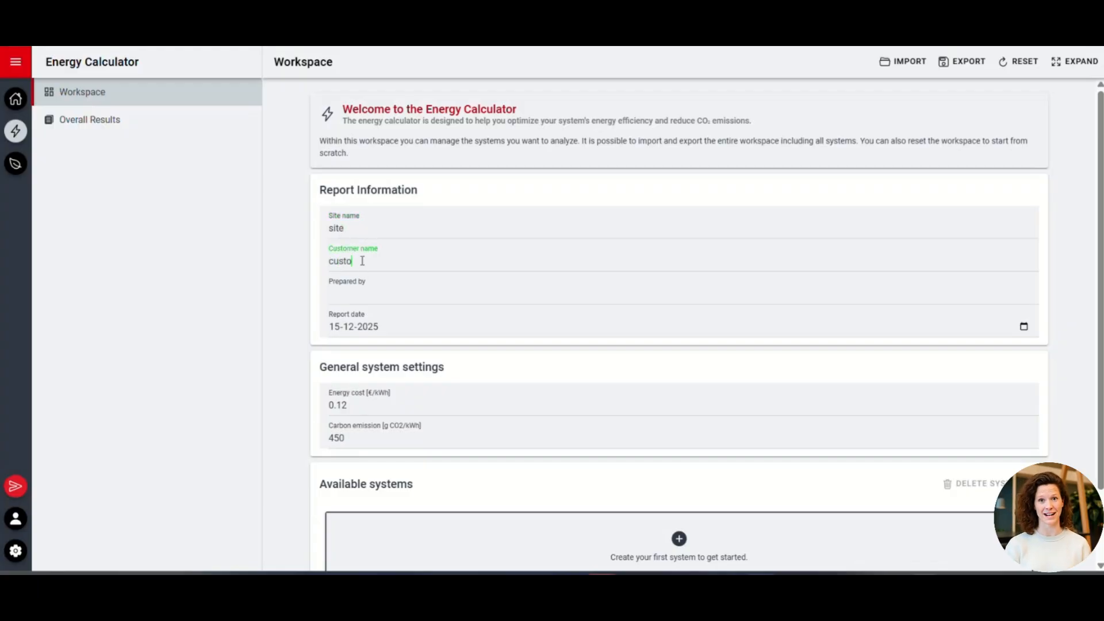
text(mer)
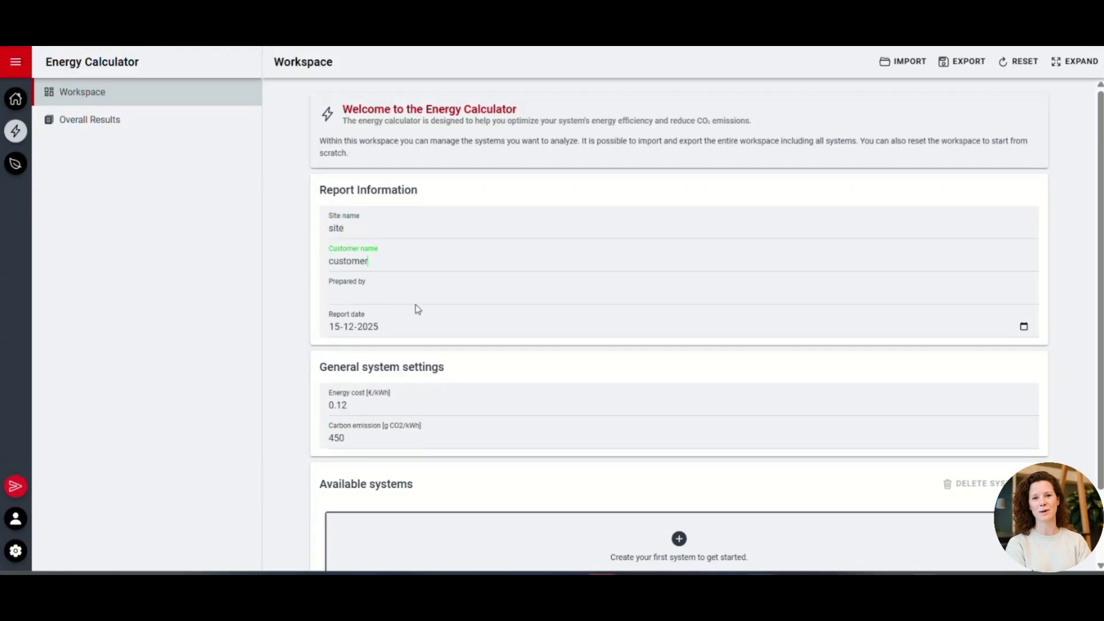
click(441, 294)
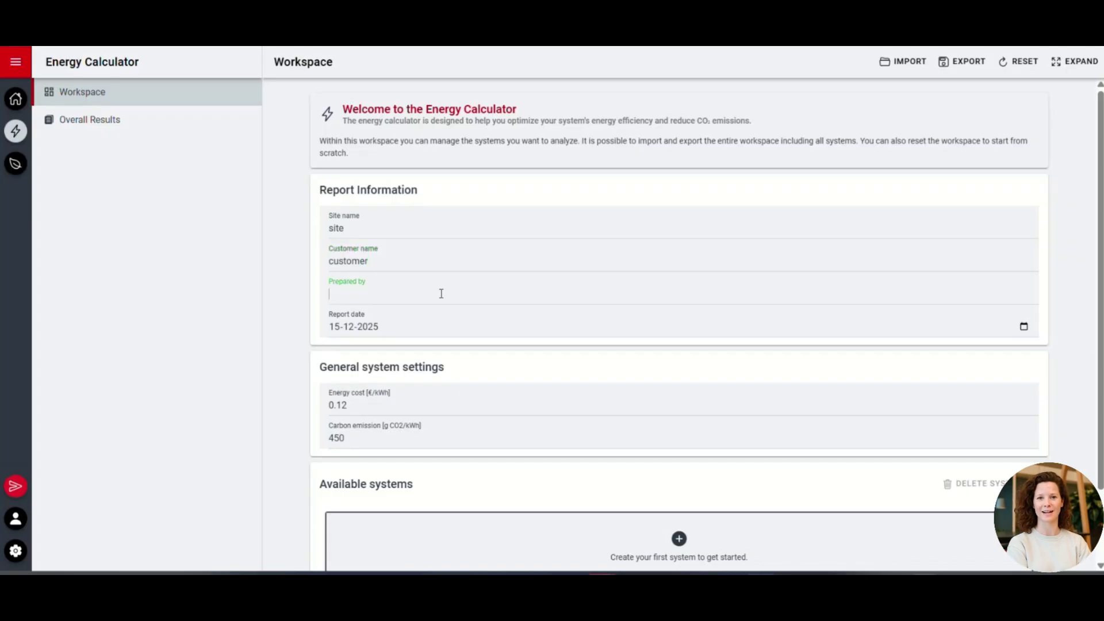
Set the energy cost in the general system settings to 0.15 €/kWh
scroll(464, 402, down, 1)
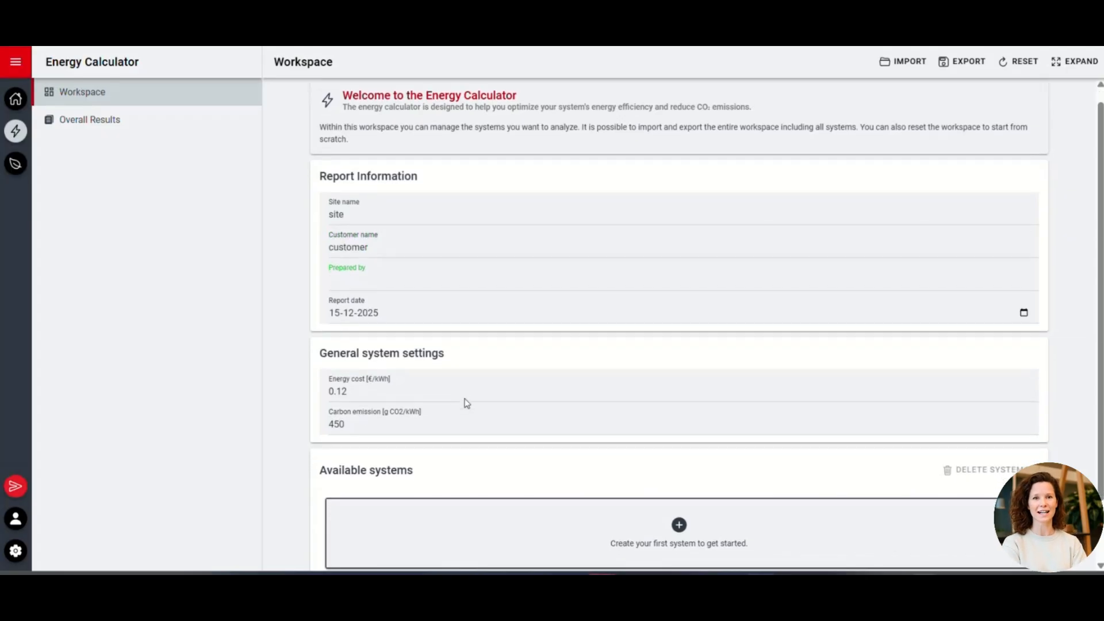
scroll(466, 402, down, 2)
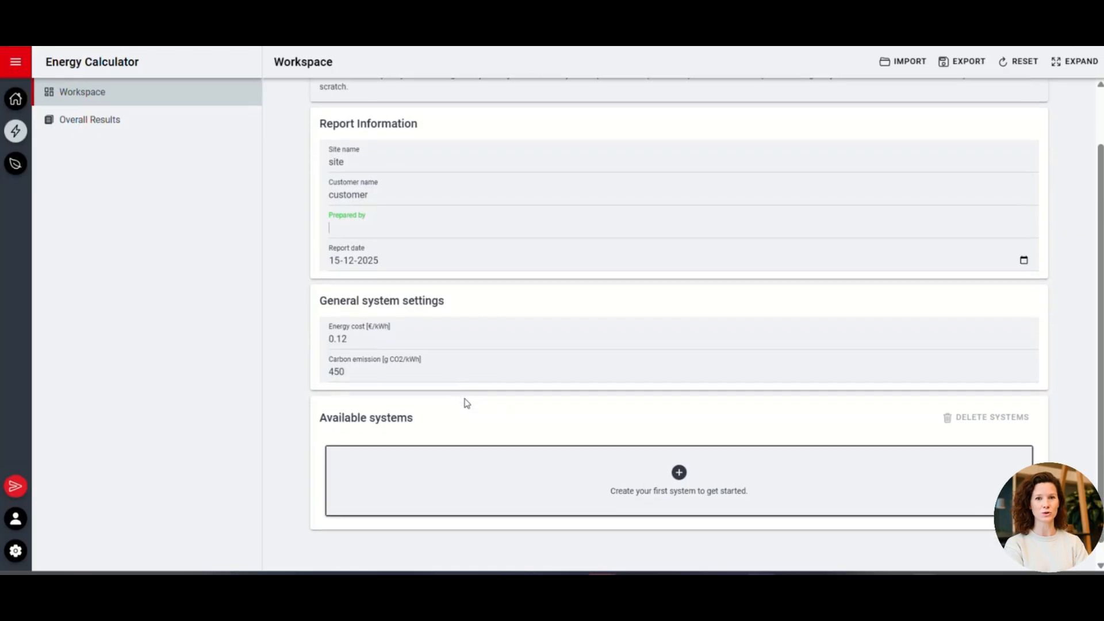
scroll(467, 402, down, 1)
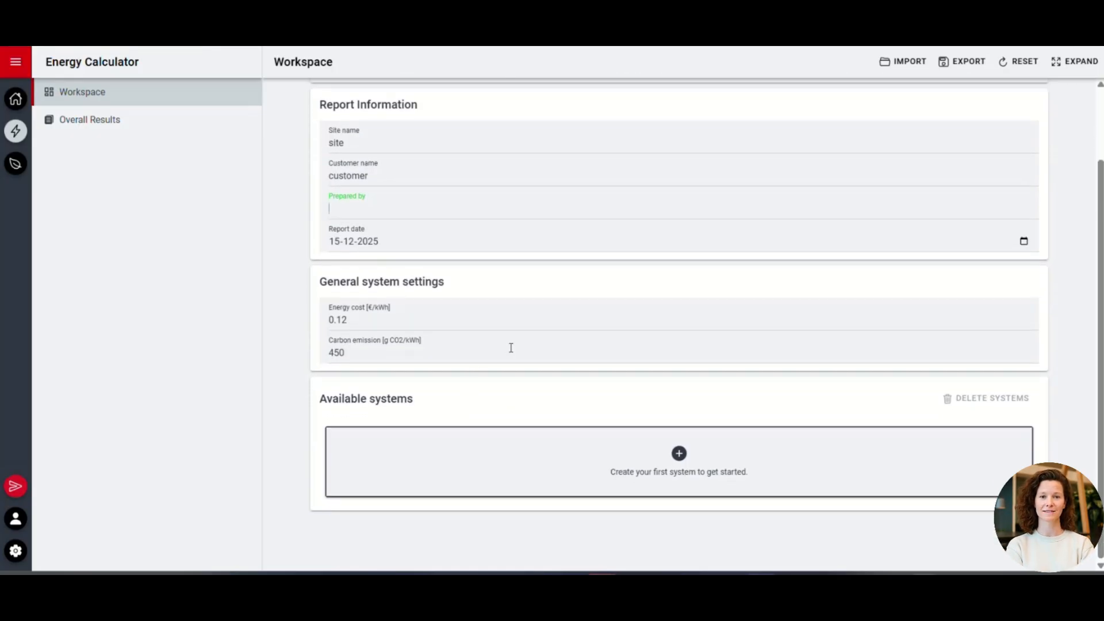
click(495, 321)
key(BackSpace)
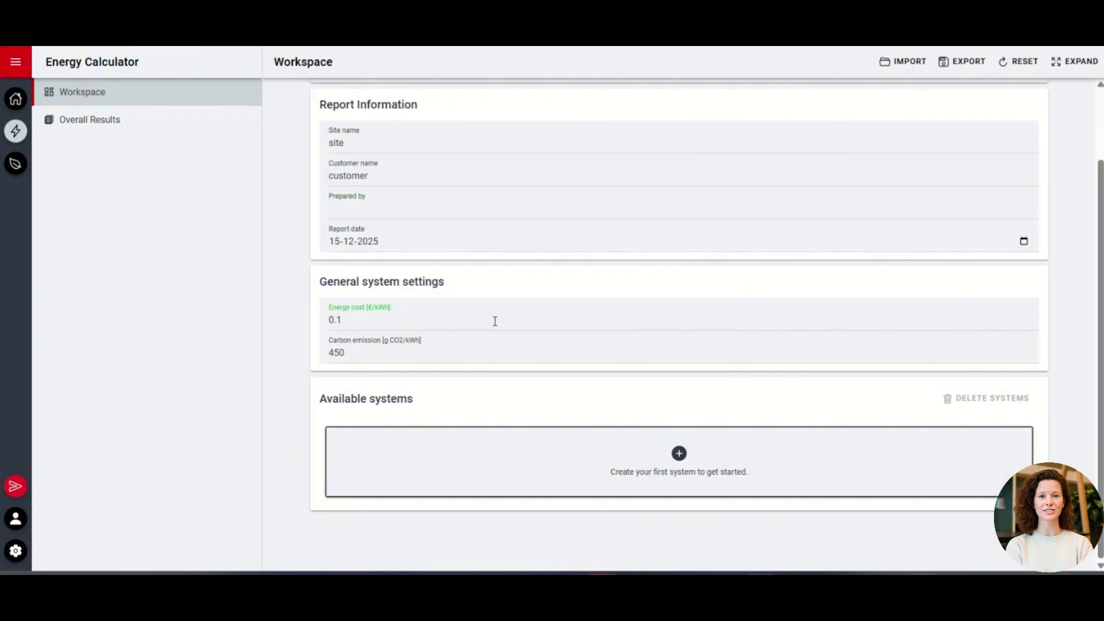
text(5)
click(581, 412)
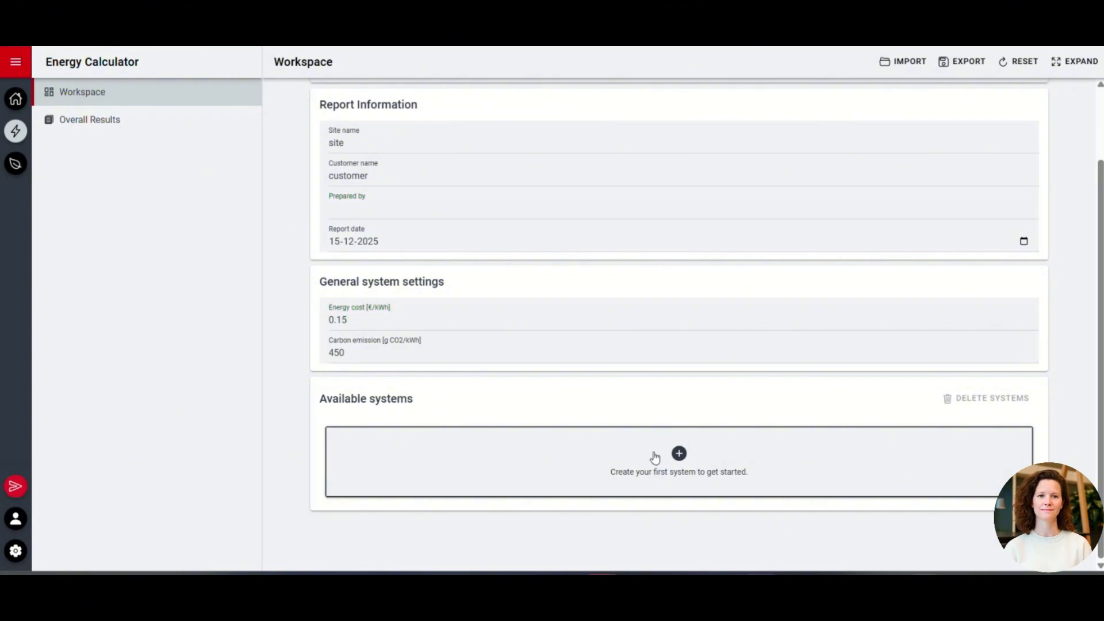
Create two systems in the workspace and rename the first one Pump
click(655, 457)
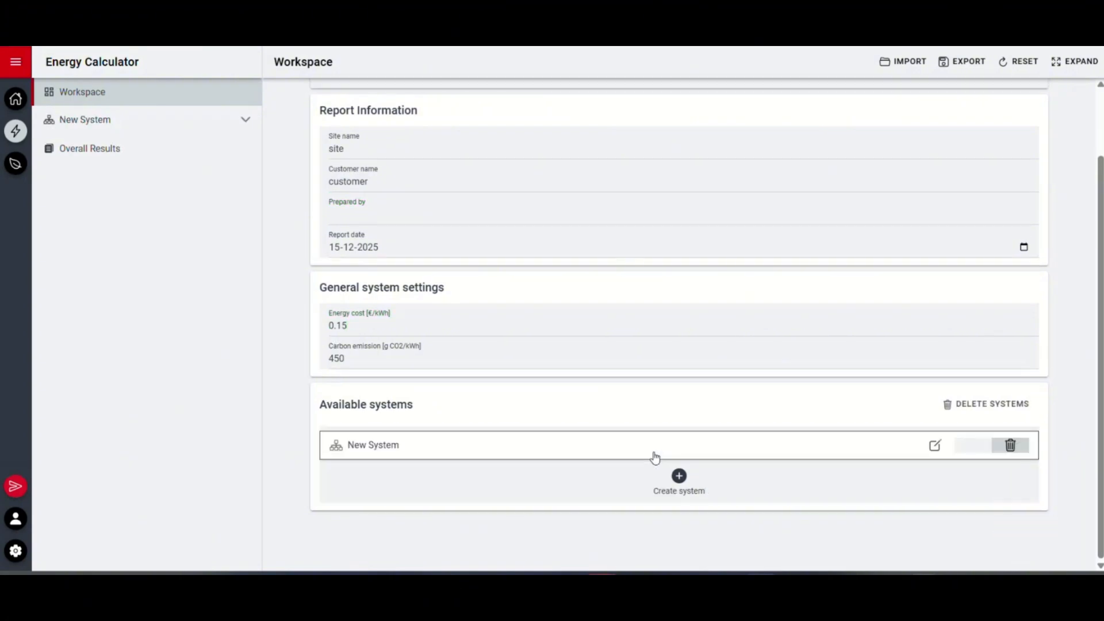
click(678, 477)
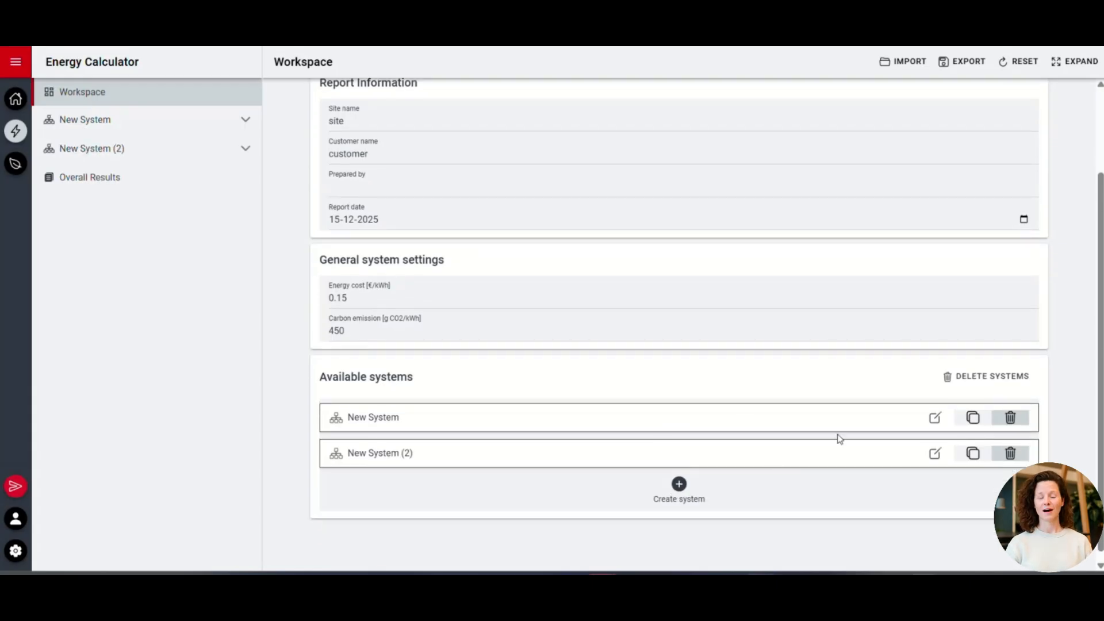
click(933, 419)
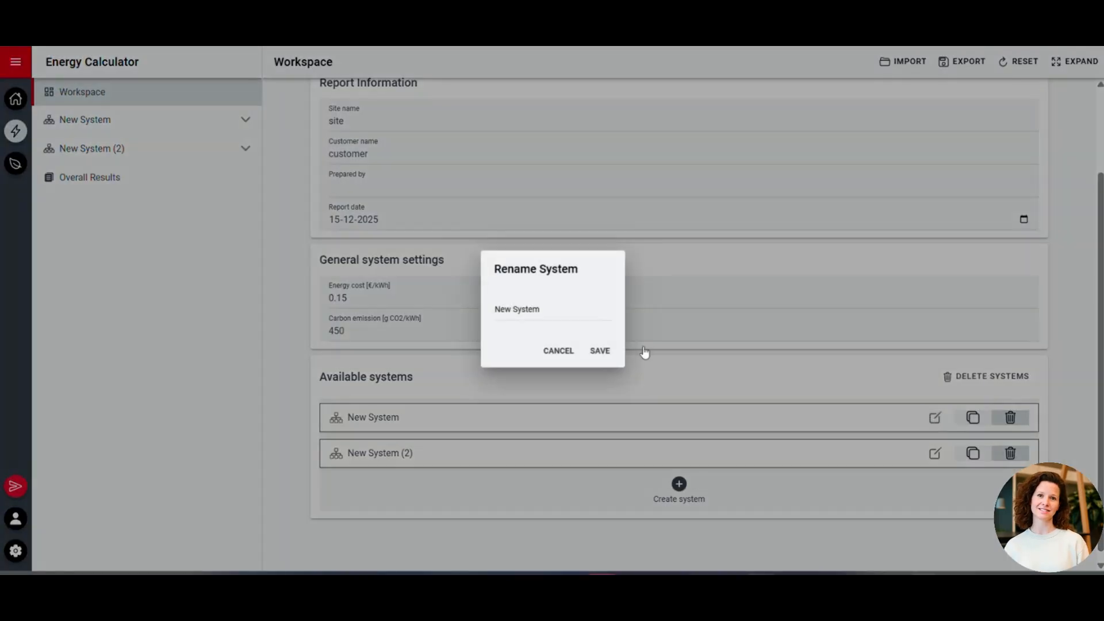
drag(561, 308, 465, 315)
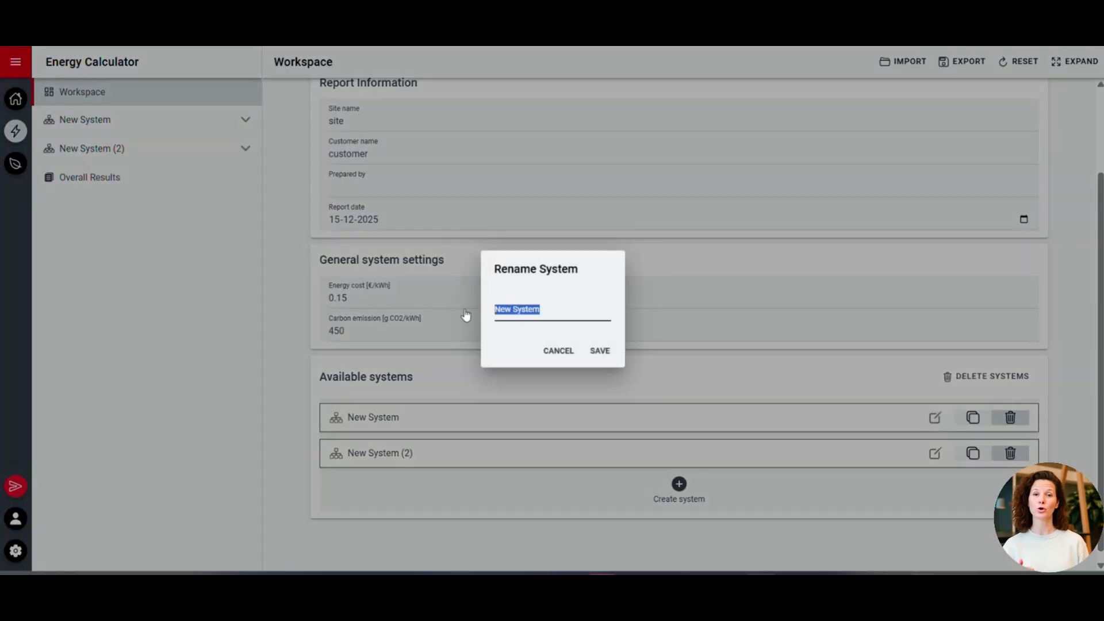
key(BackSpace)
text(P)
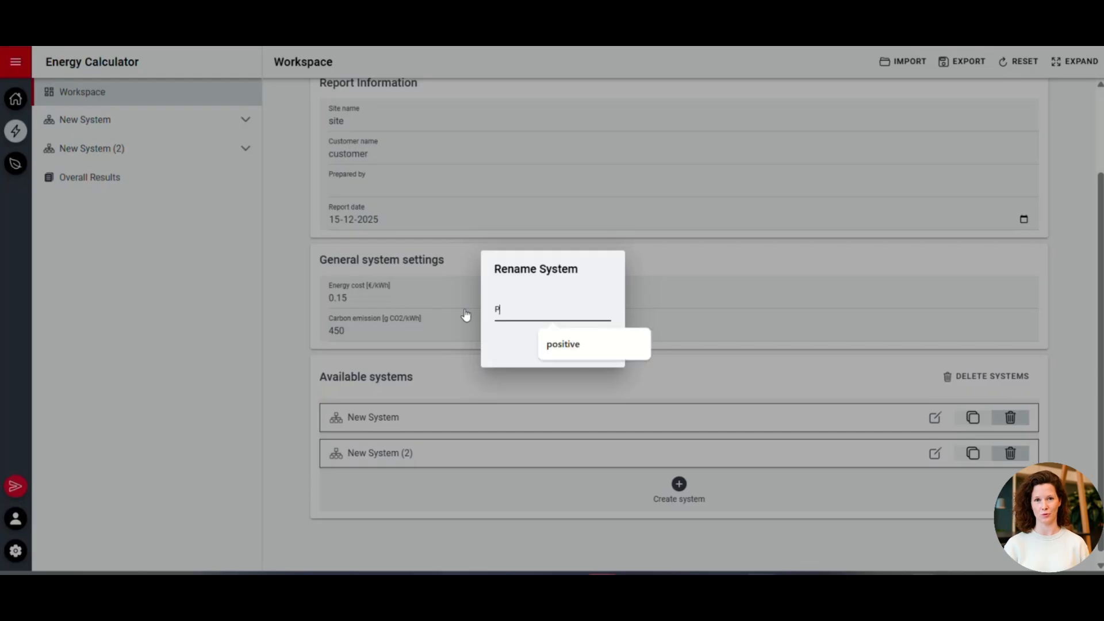
text(ump)
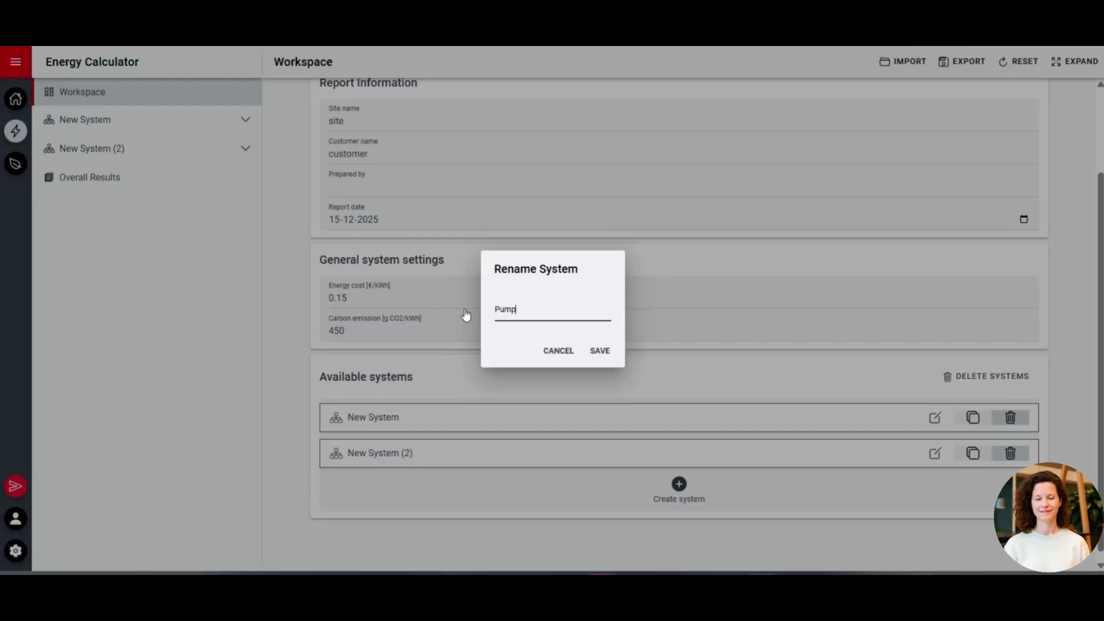
click(600, 352)
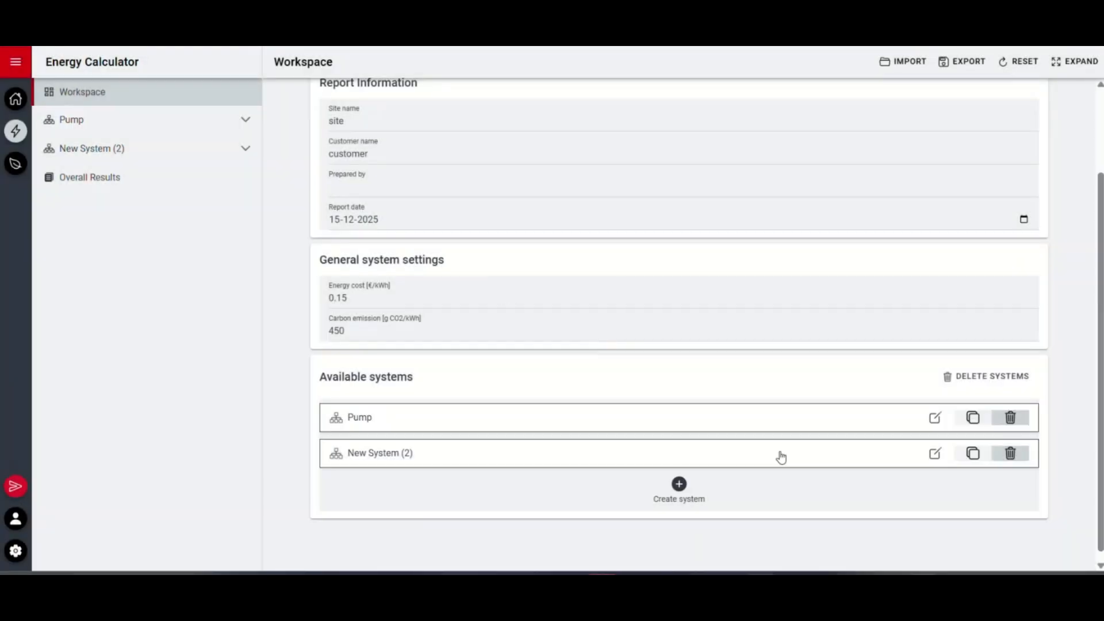
Rename the second system as Fan
click(936, 456)
triple_click(584, 310)
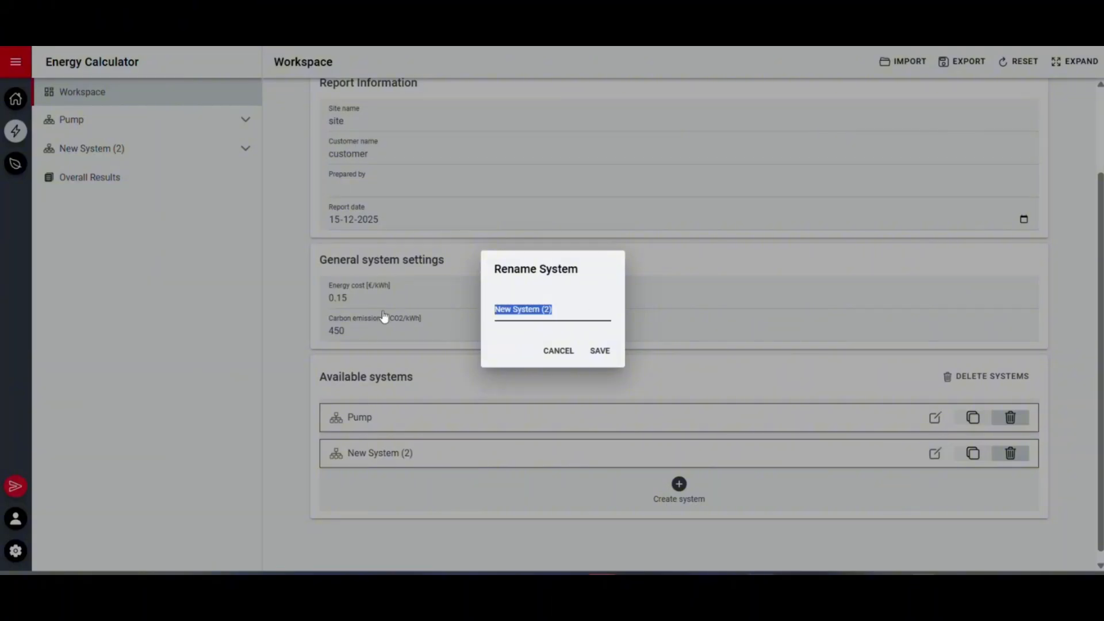
text(Fan)
click(598, 351)
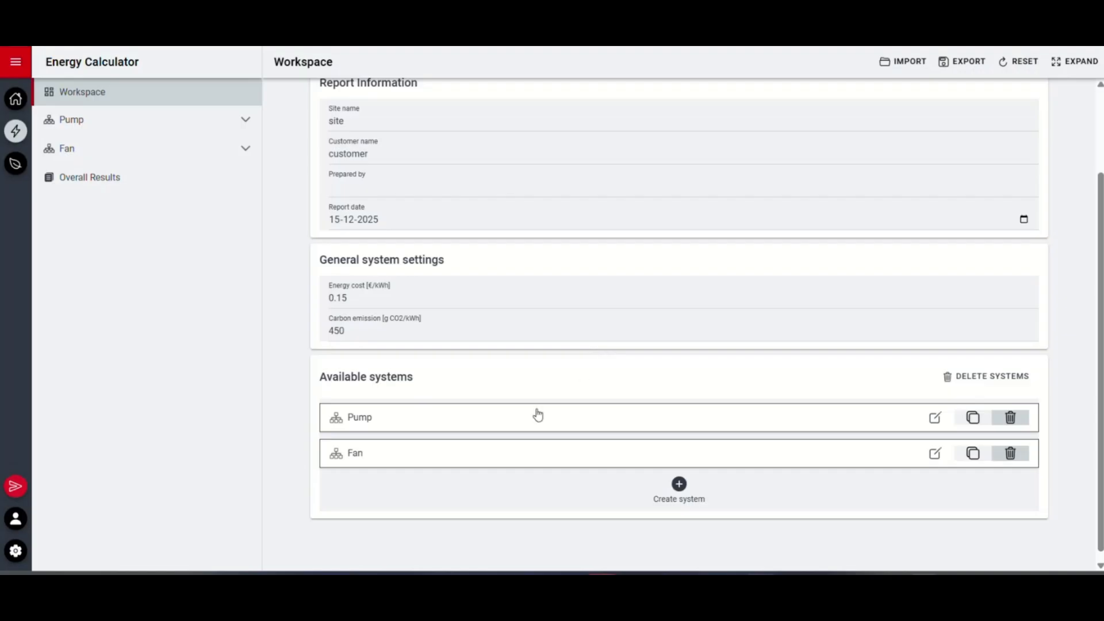
Open the Pump system and change its application type to Pump
click(570, 414)
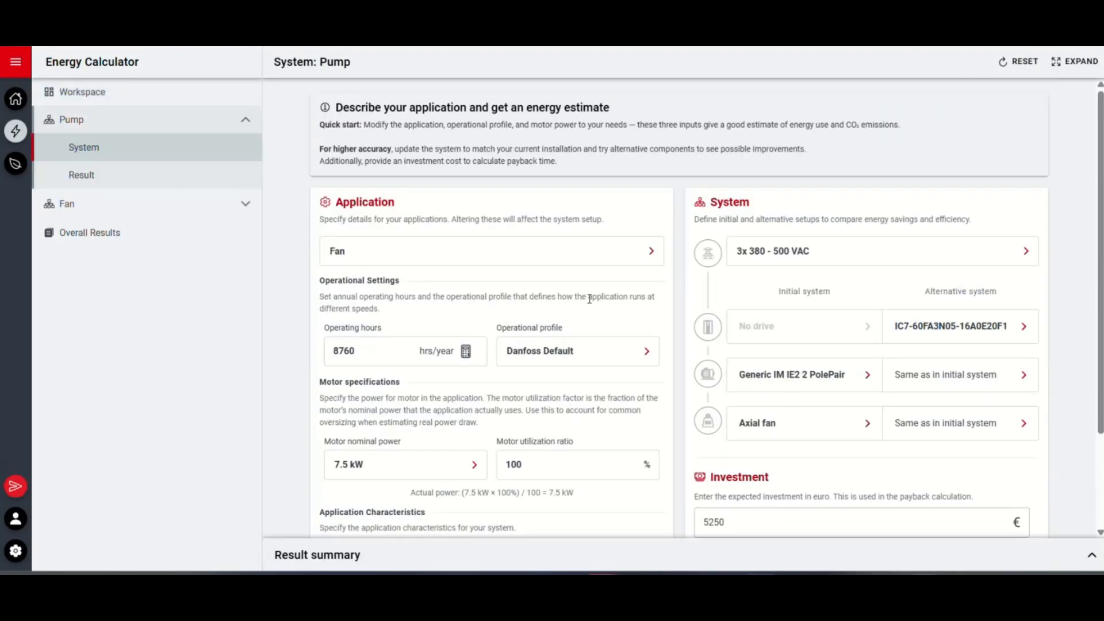
scroll(589, 298, down, 3)
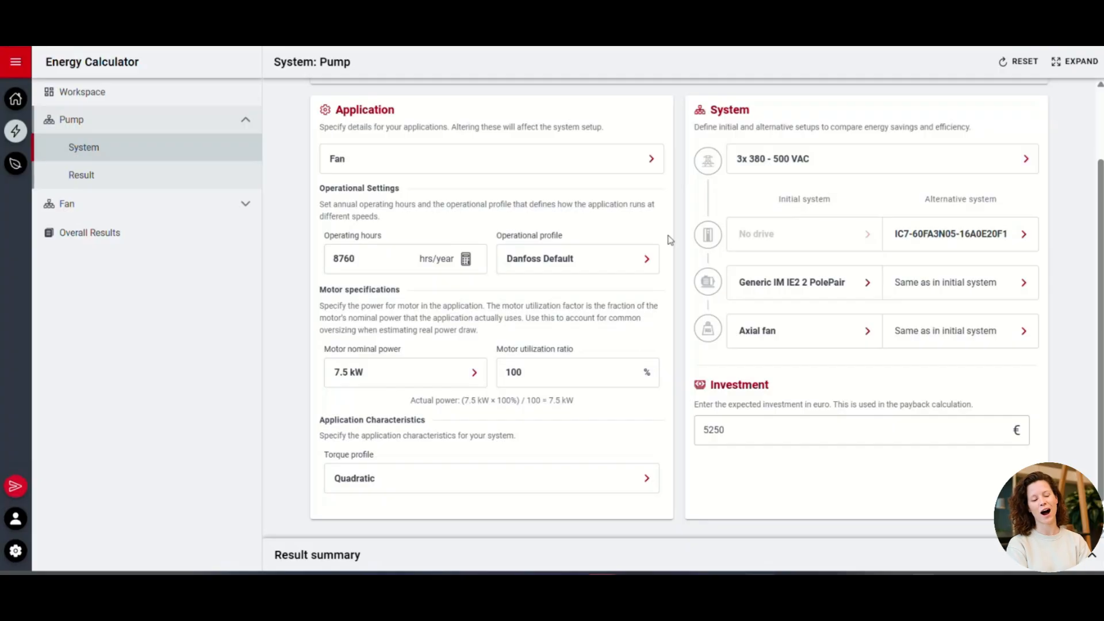
click(646, 169)
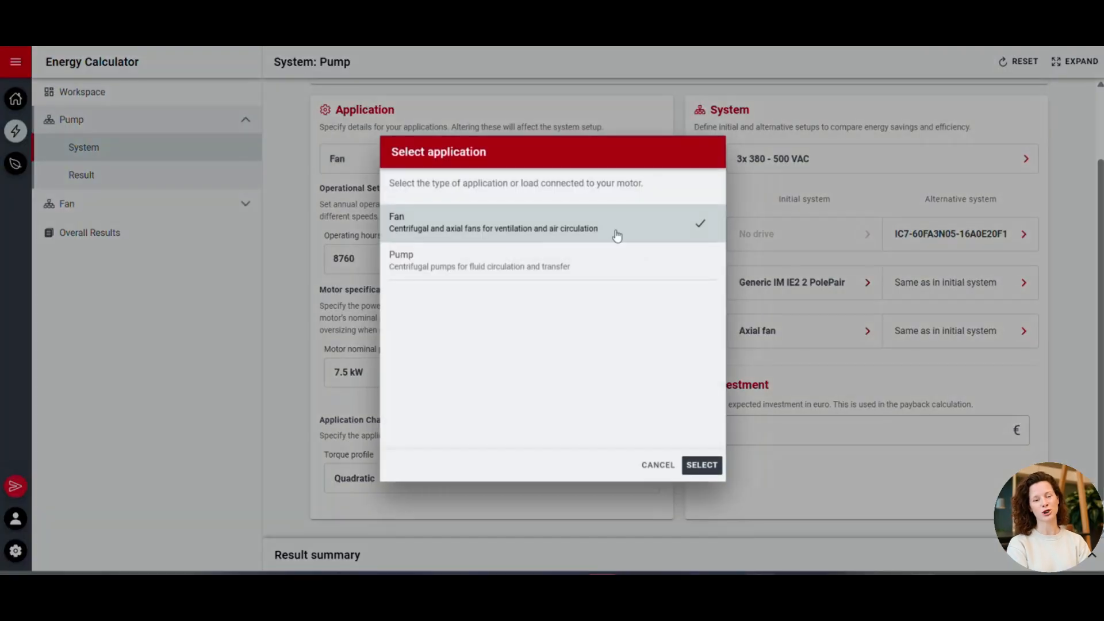
click(609, 268)
click(702, 465)
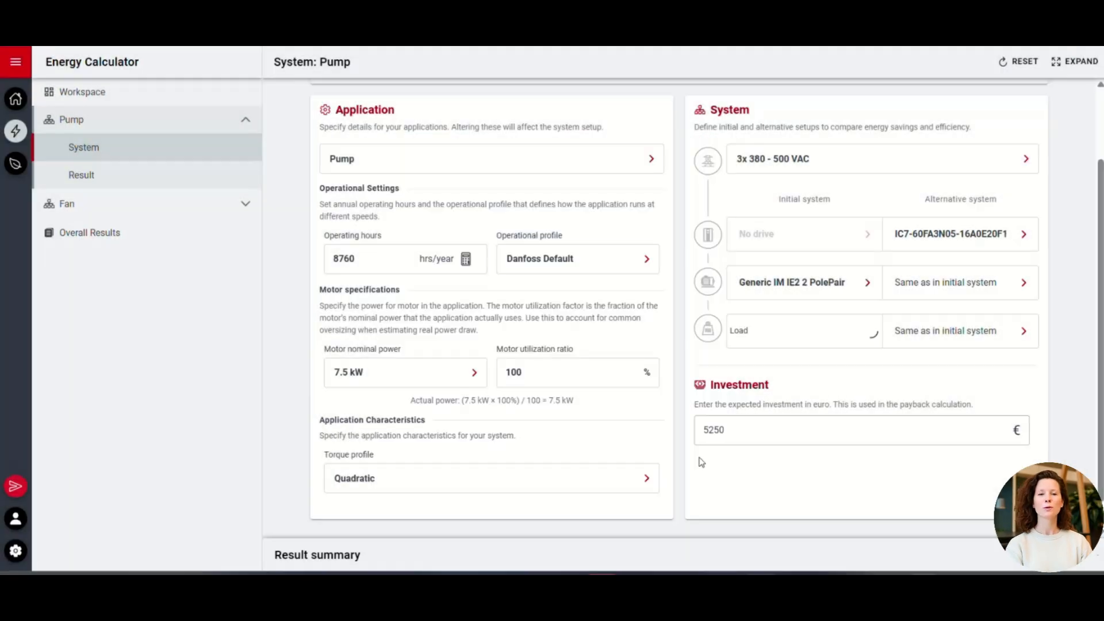
Calculate the operating hours from the Two Shifts preset with 260 days per year and apply them
click(466, 260)
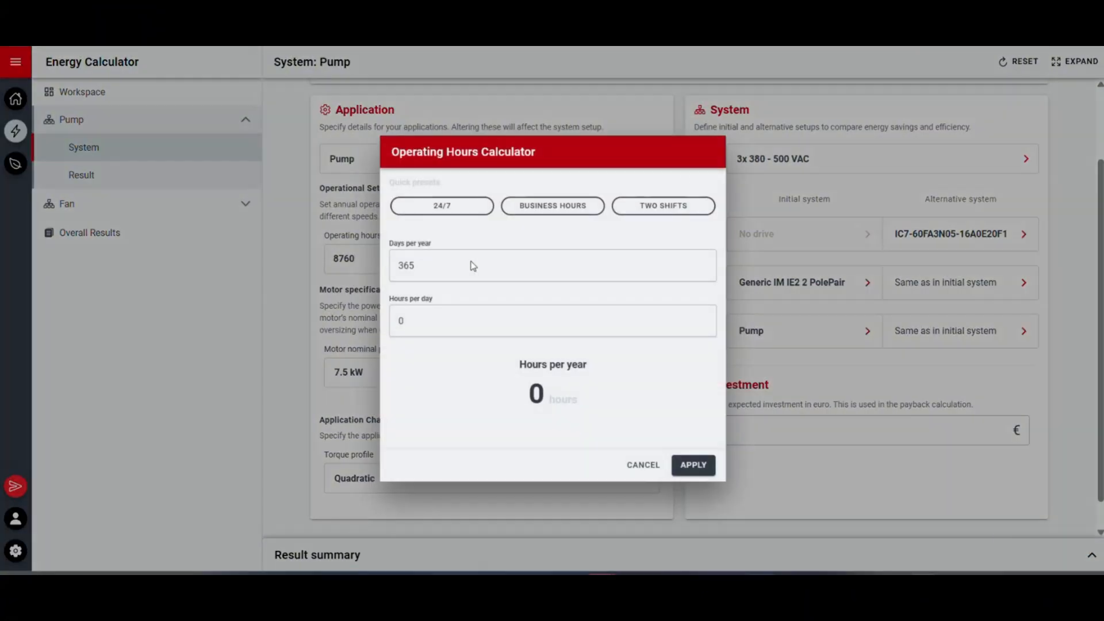
click(682, 207)
click(452, 268)
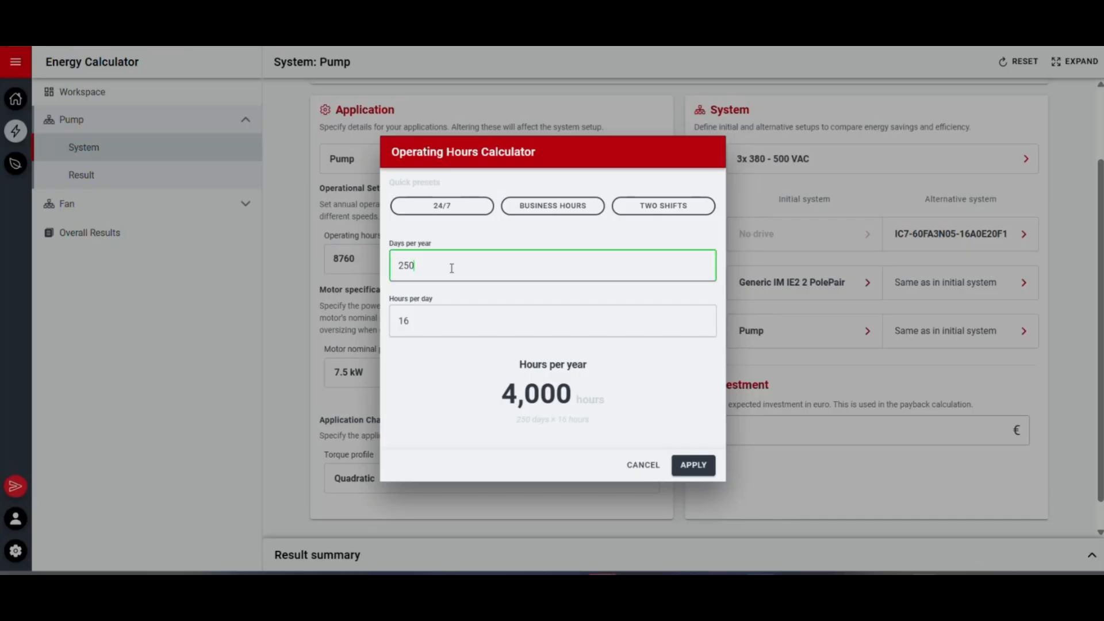
key(BackSpace)
key(BackSpace)
text(60)
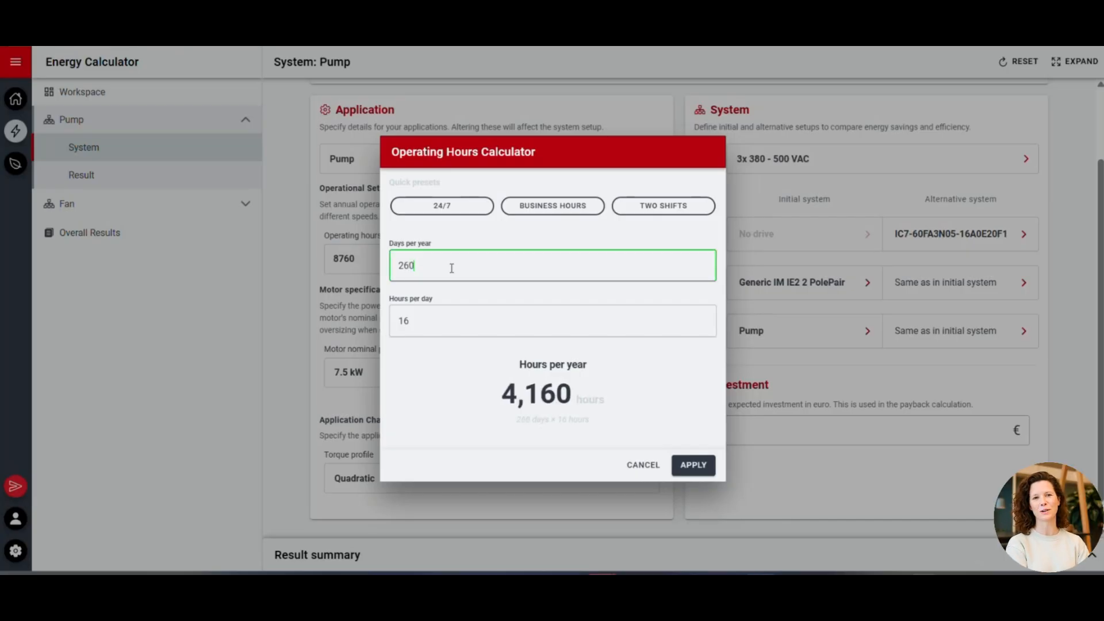
click(684, 471)
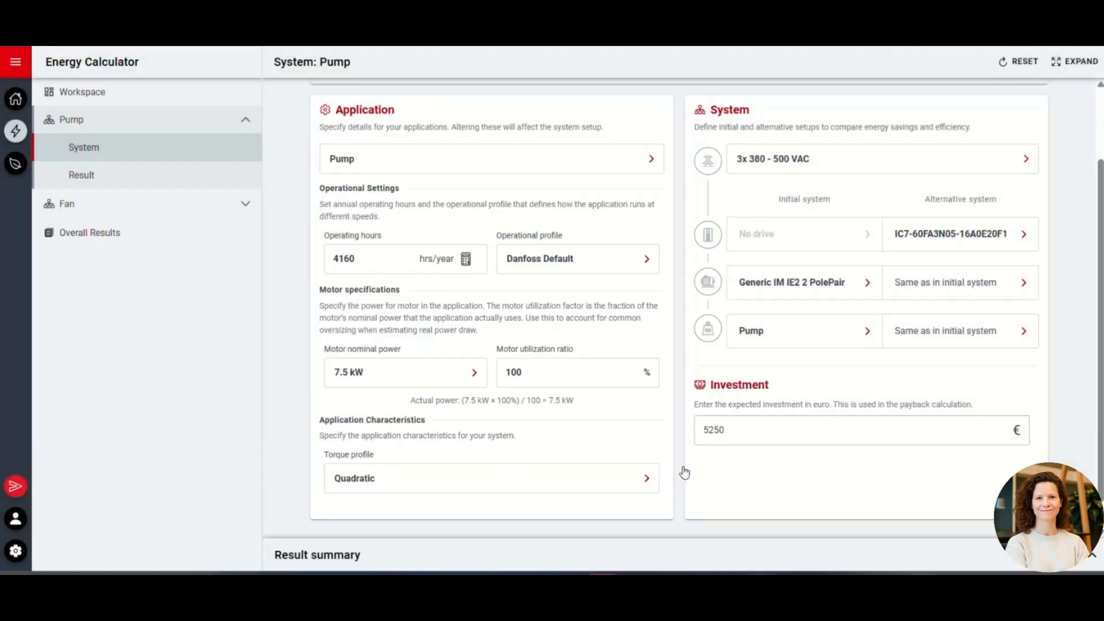
Adjust the operating hours directly to 4170 hrs/year
click(348, 262)
key(BackSpace)
text(7)
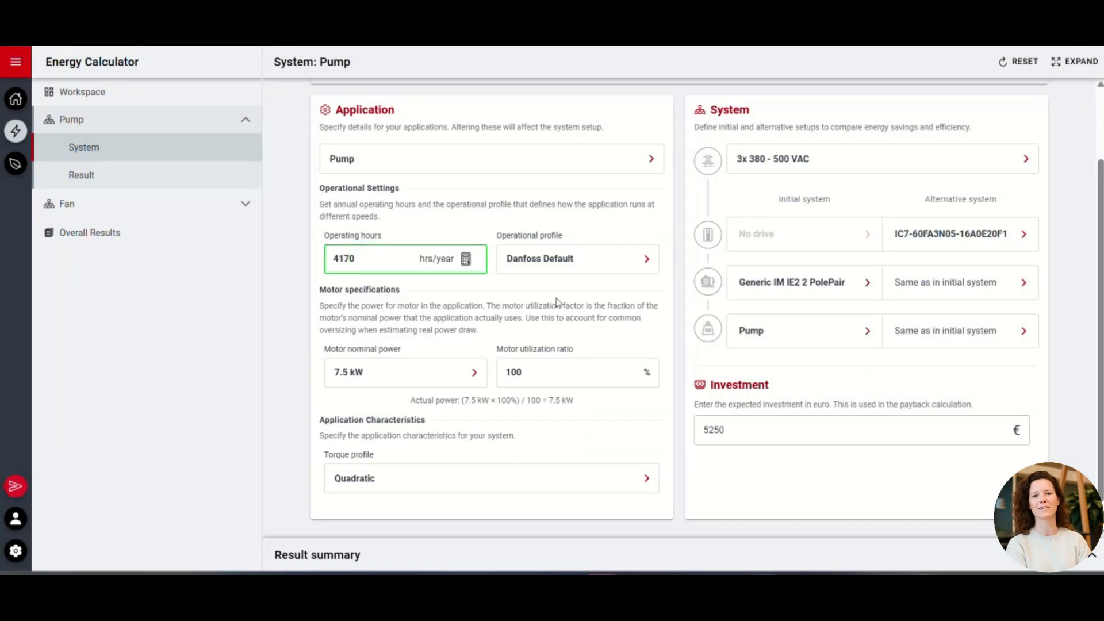
Set the operational profile of the Pump system to Constant 70%
click(595, 262)
click(619, 200)
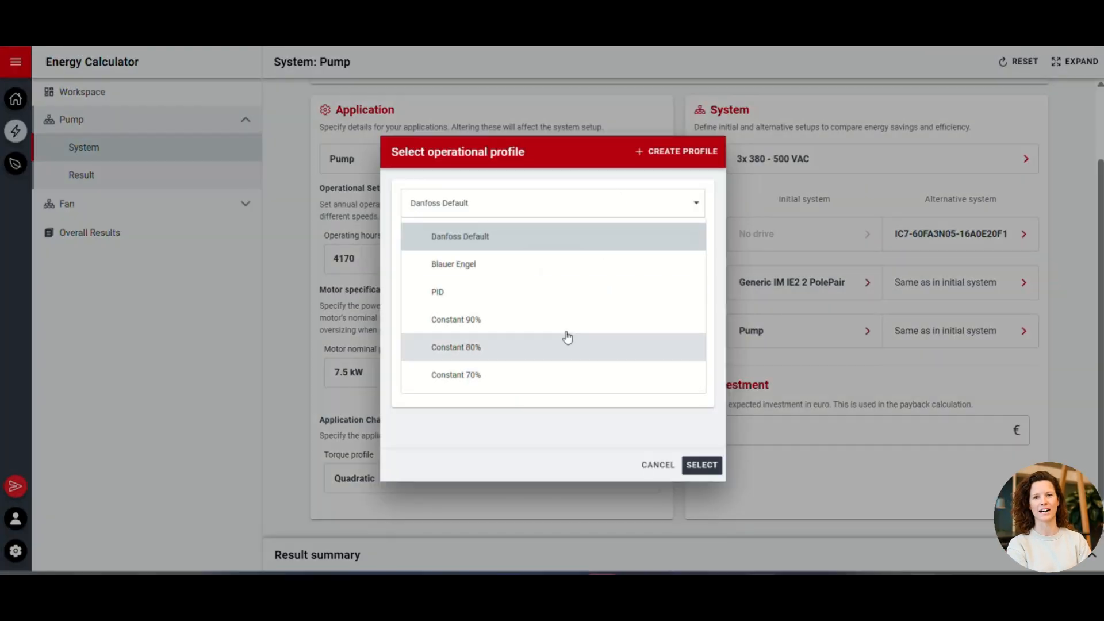
click(555, 377)
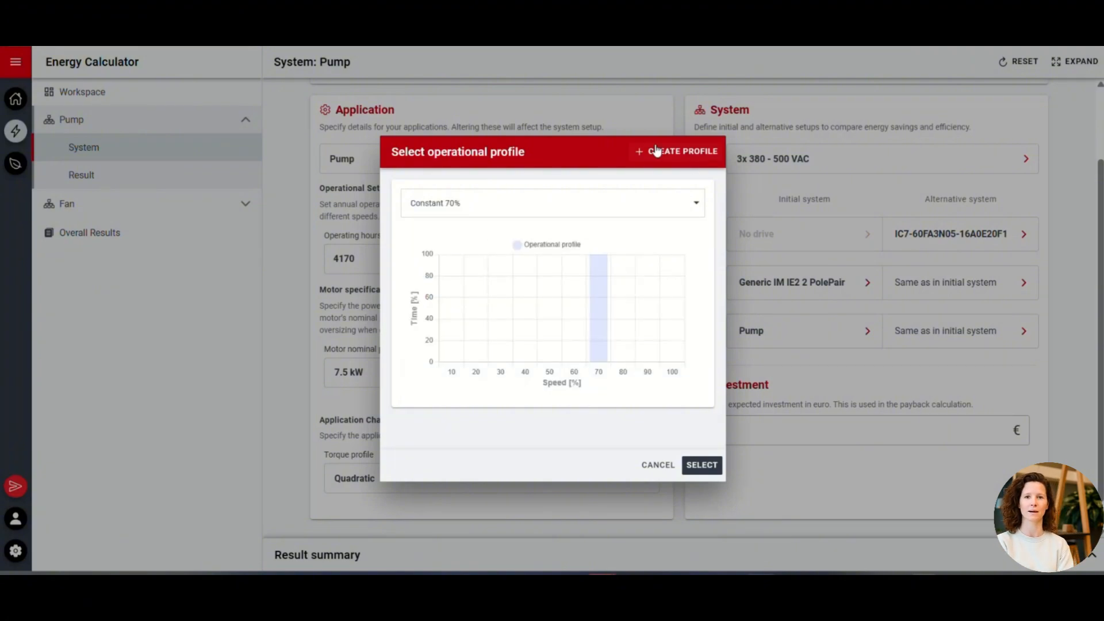
click(705, 465)
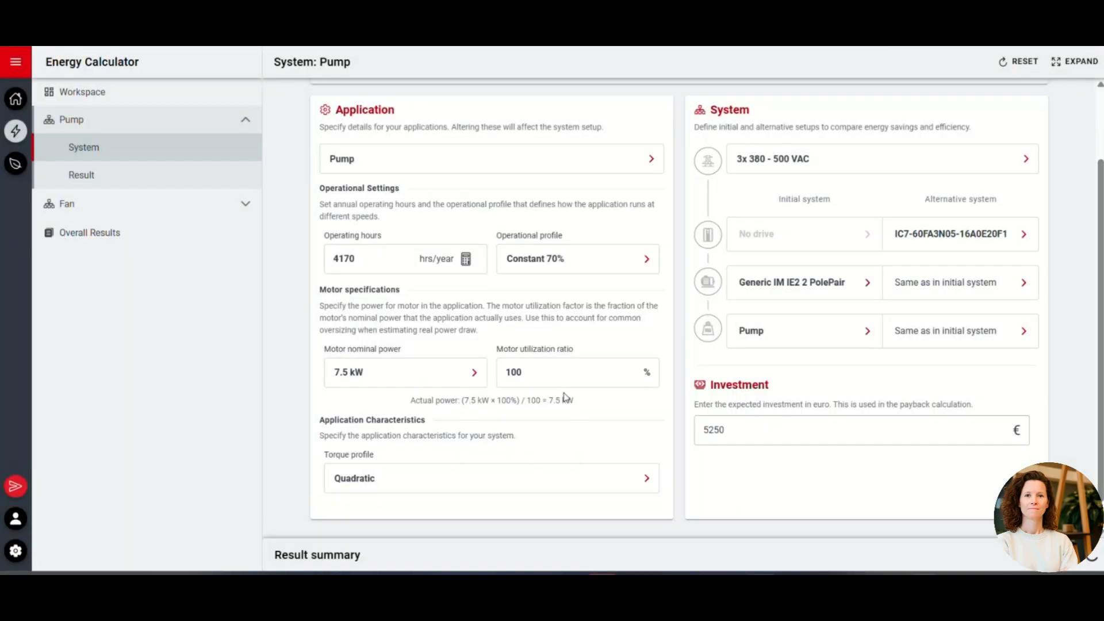
Set the motor nominal power of the Pump system to 132 kW
click(469, 375)
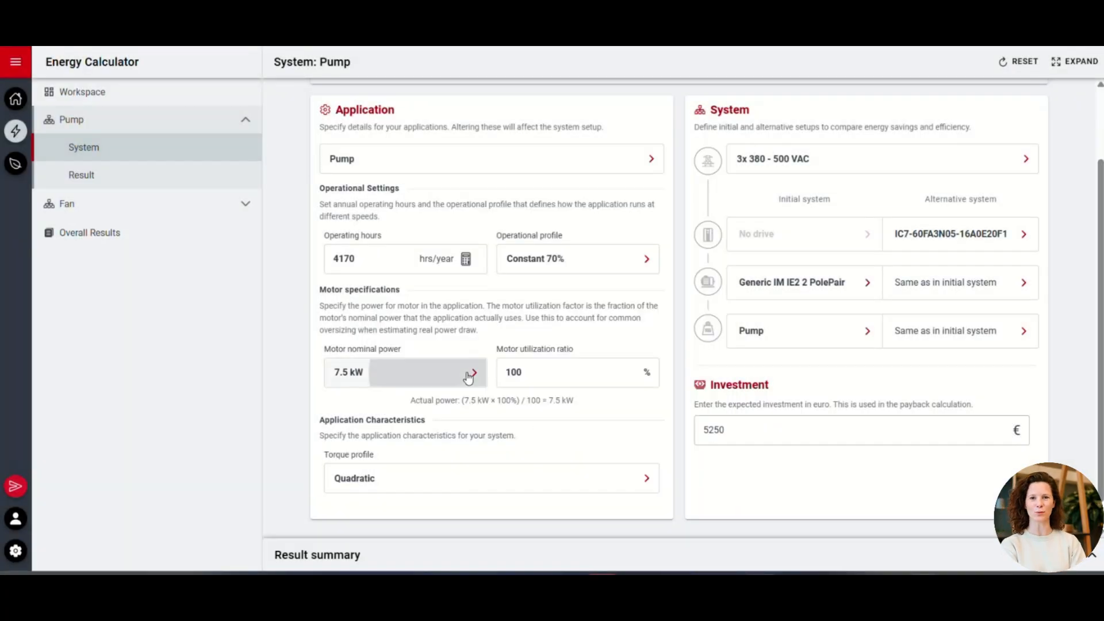
scroll(576, 357, down, 8)
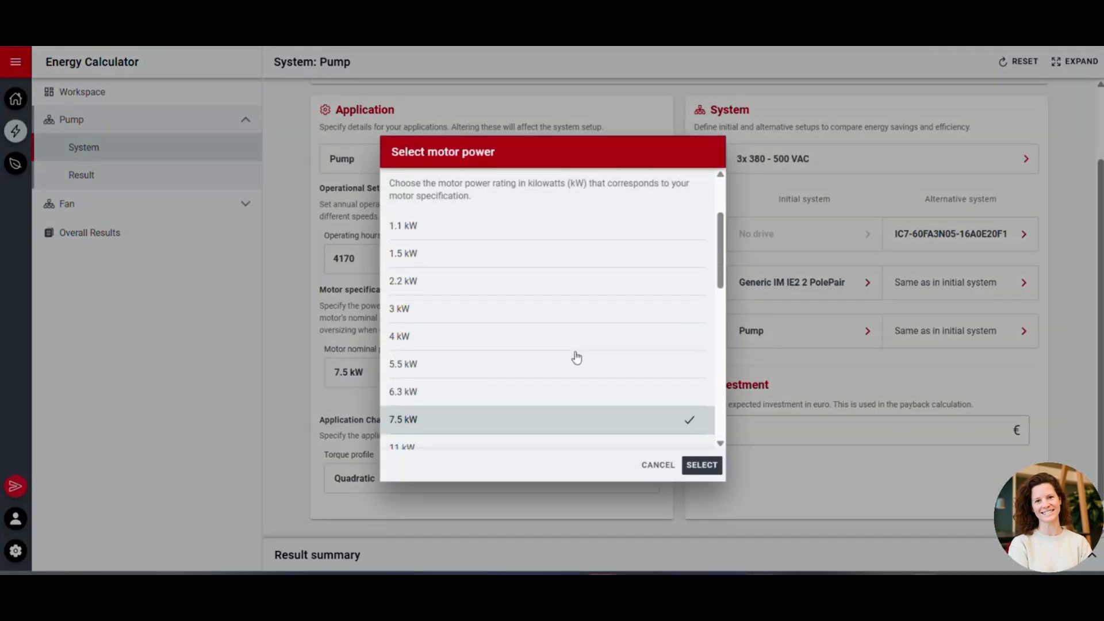
click(537, 370)
click(703, 464)
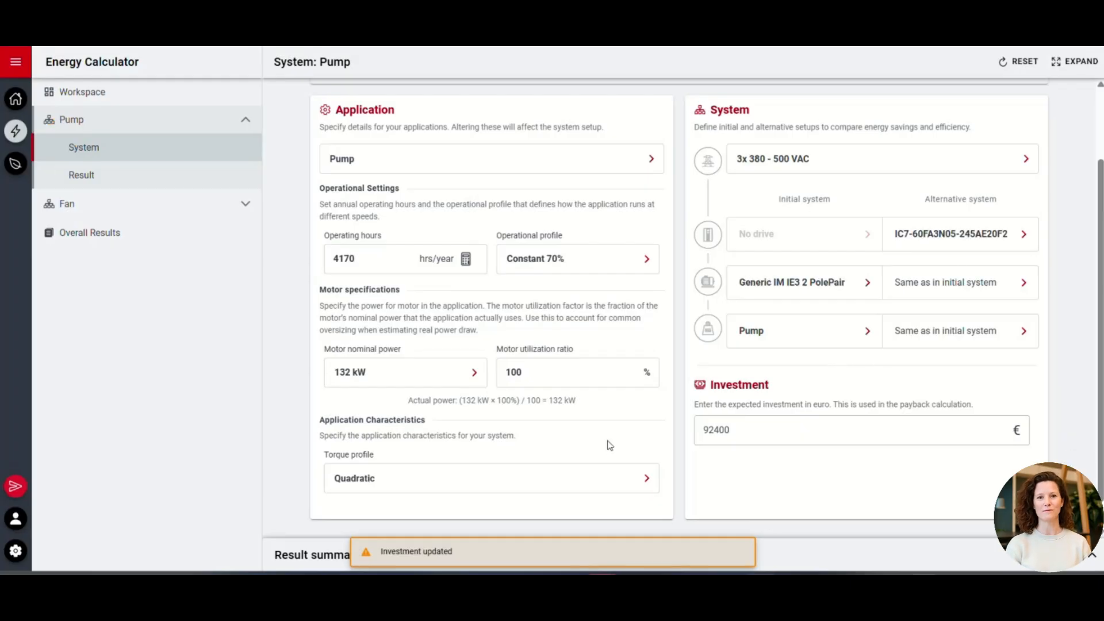
Expand the result summary and set the Pump system's initial motor to the Generic IM IE3, 132 kW, 995 rpm, 6-pole model
click(1089, 555)
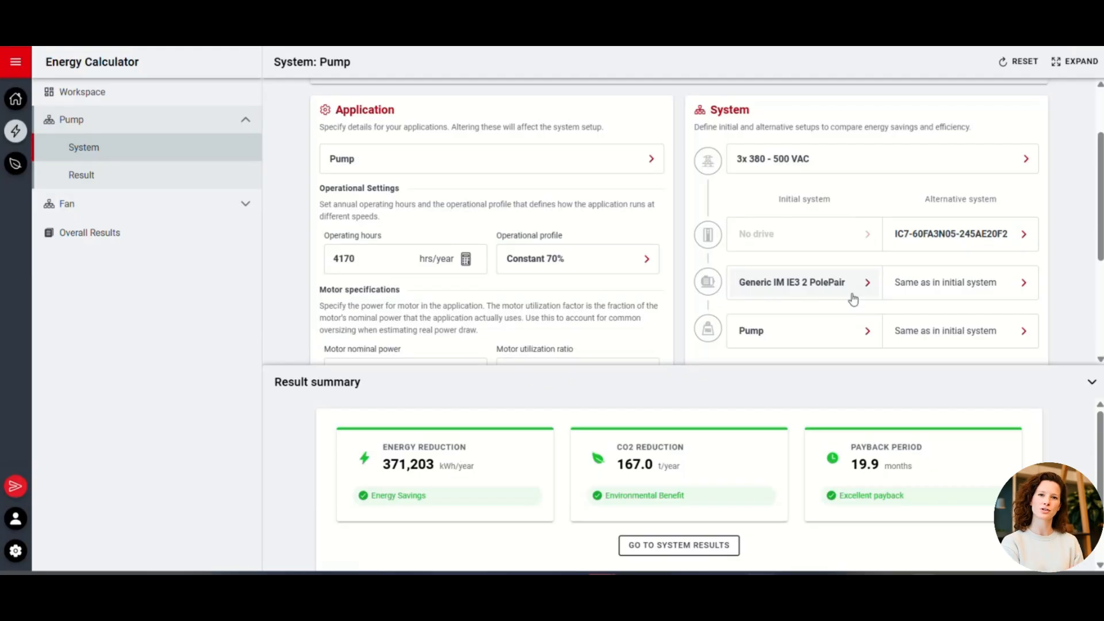
click(853, 299)
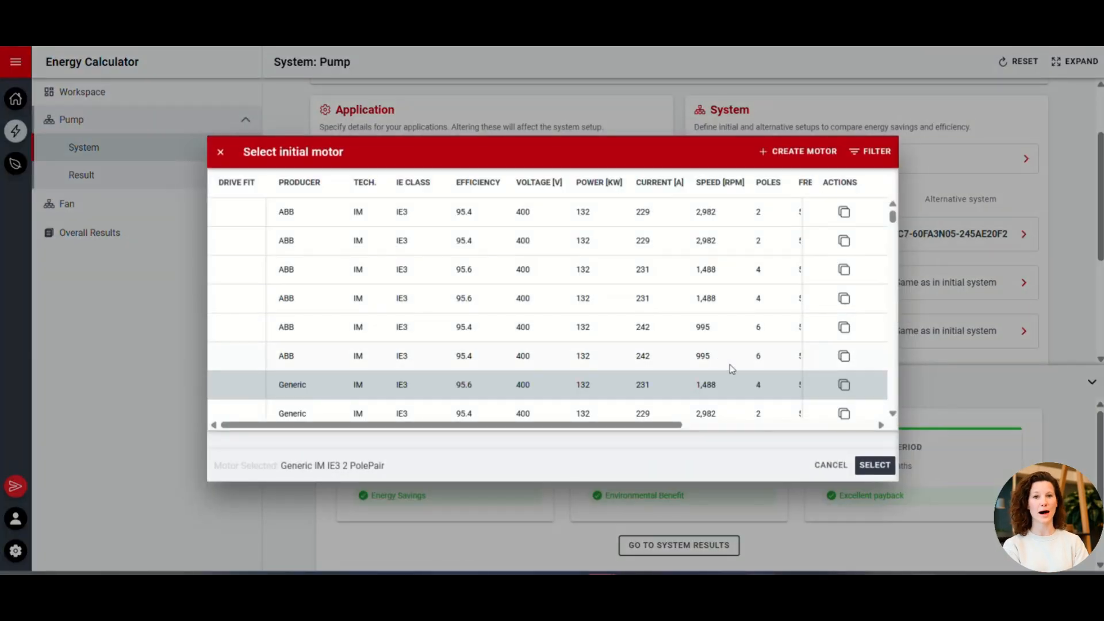
scroll(726, 379, down, 1)
scroll(726, 379, down, 4)
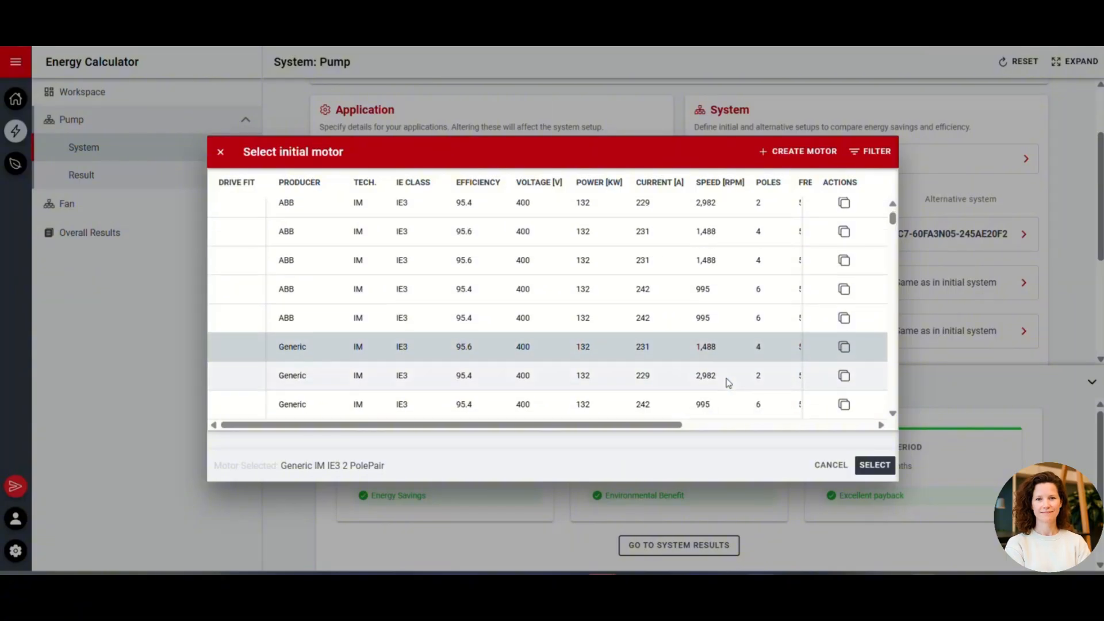
scroll(728, 382, down, 1)
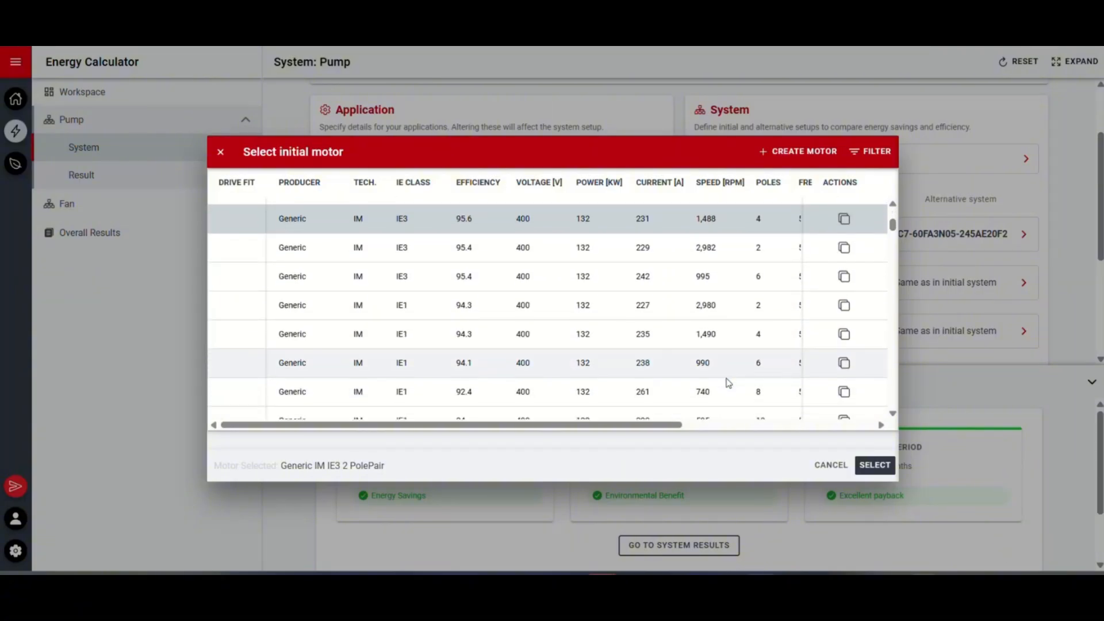
click(704, 280)
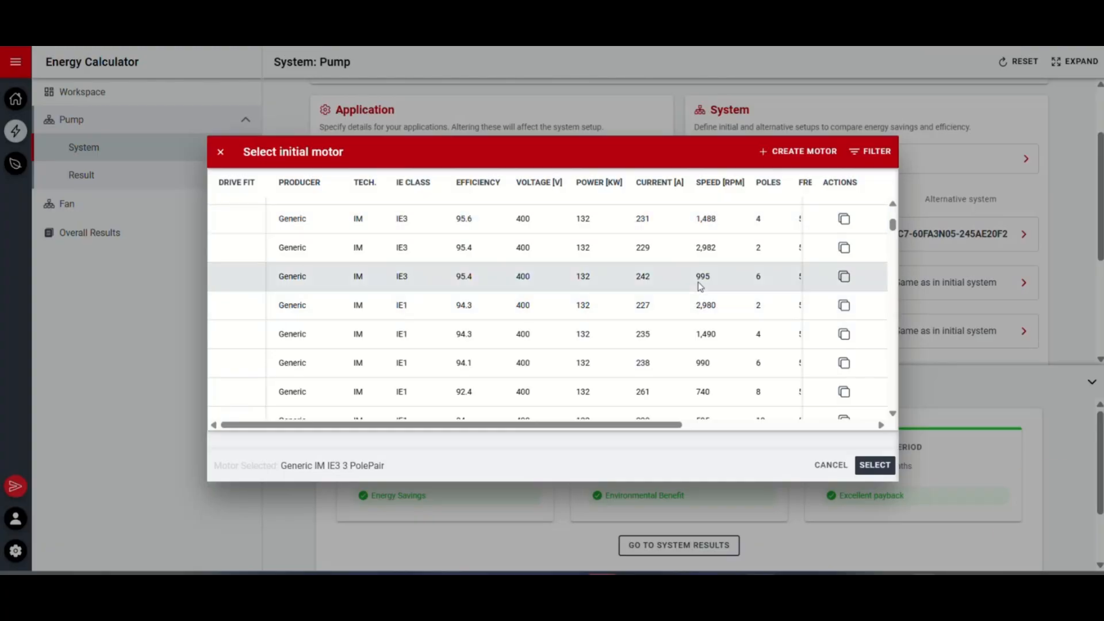
click(880, 470)
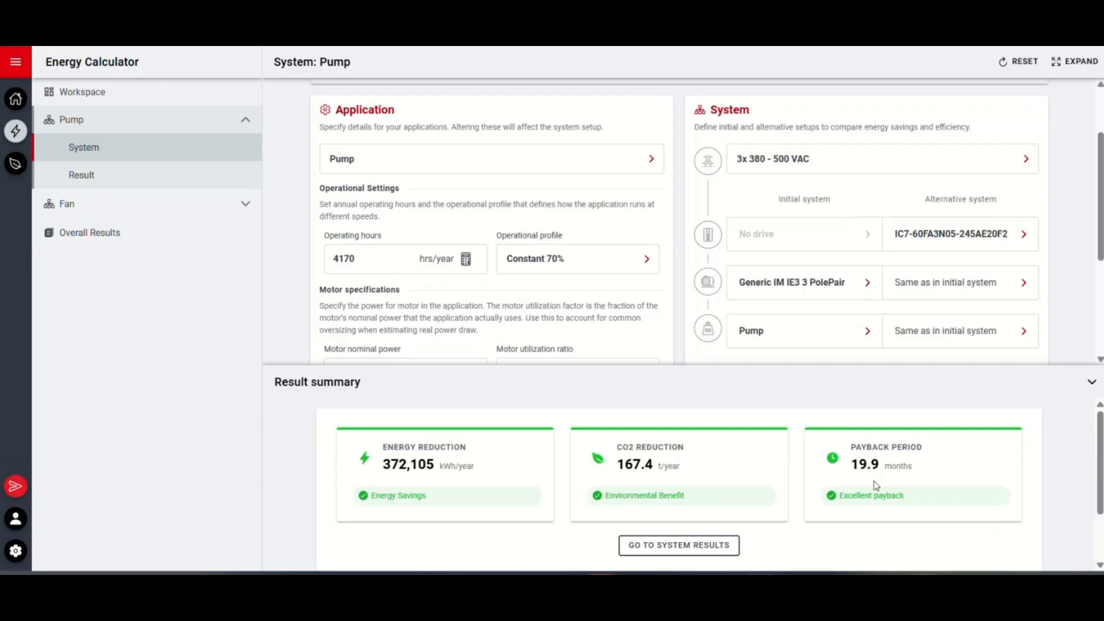
Open the Pump's system results and view the CO2 emissions and payback period charts
click(710, 551)
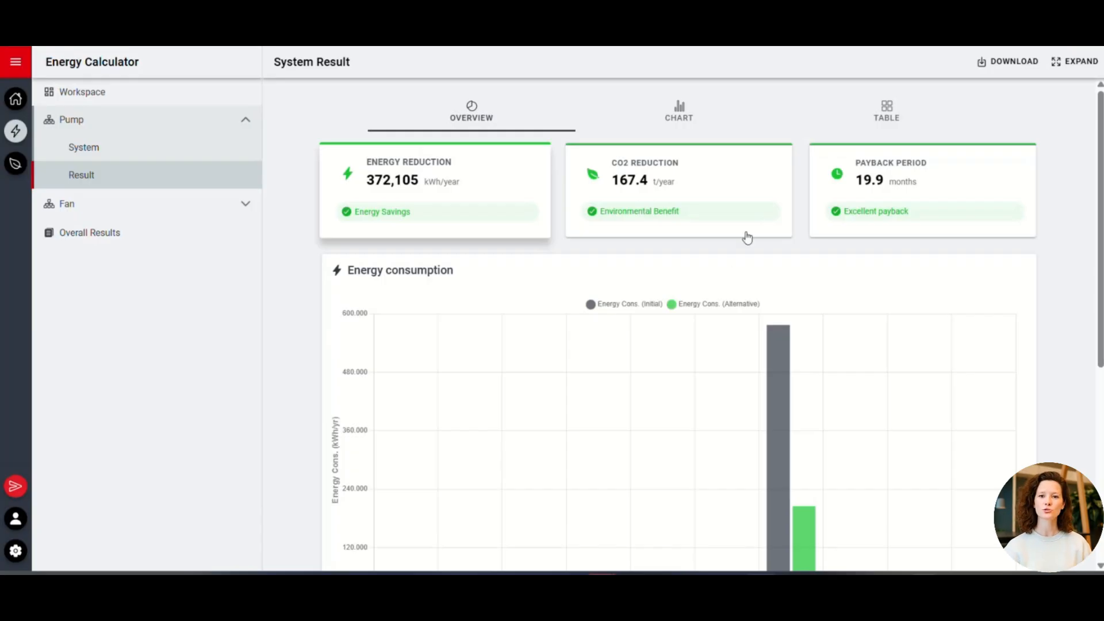
click(720, 236)
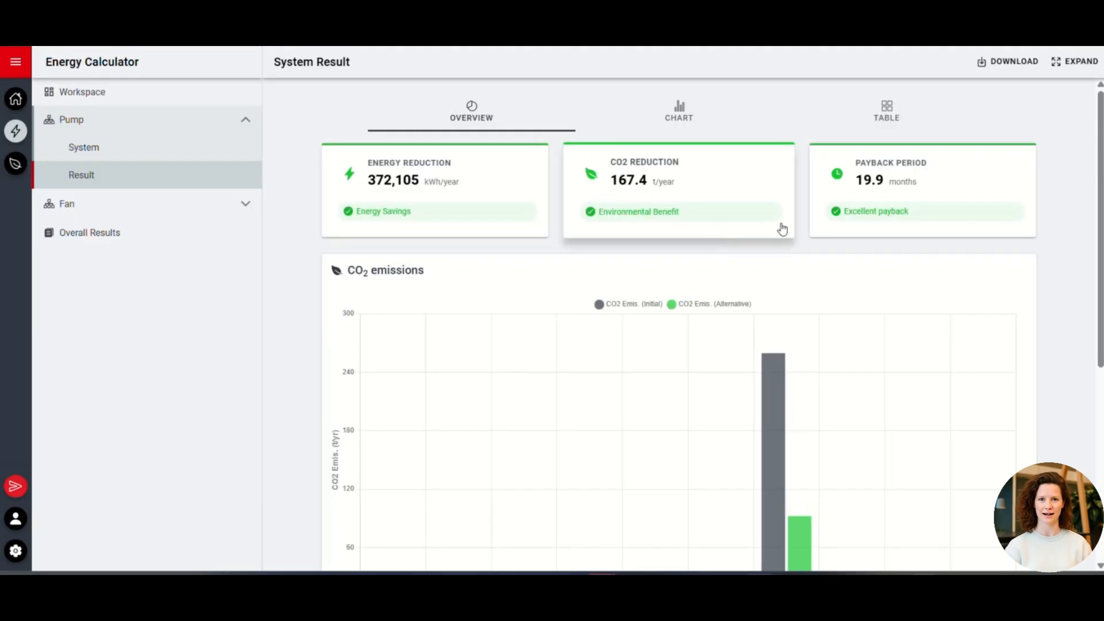
click(885, 224)
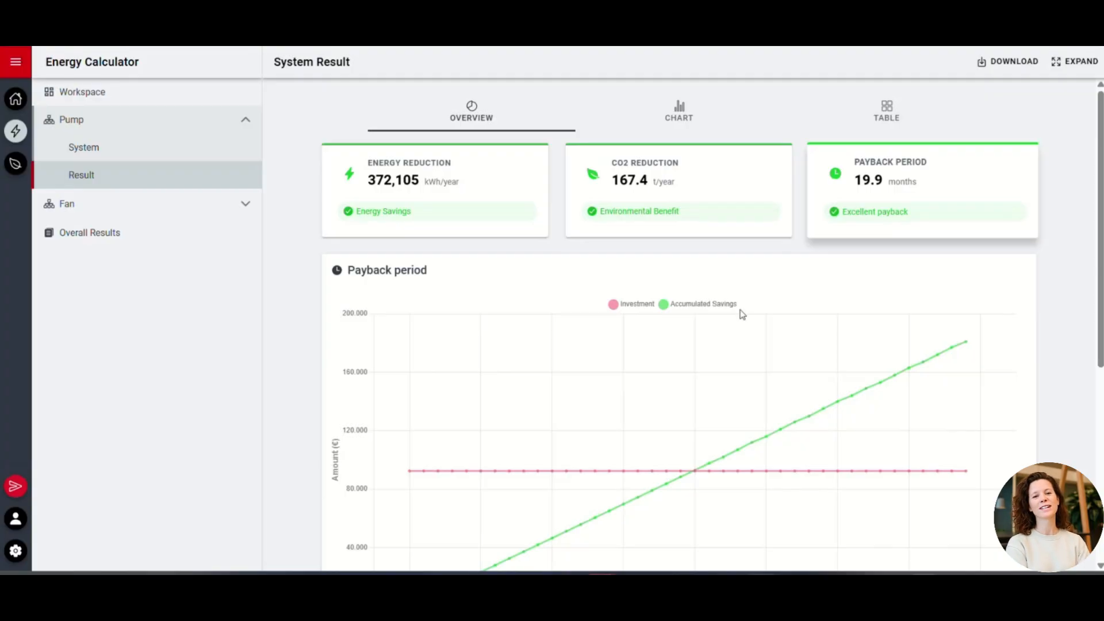
scroll(741, 314, down, 1)
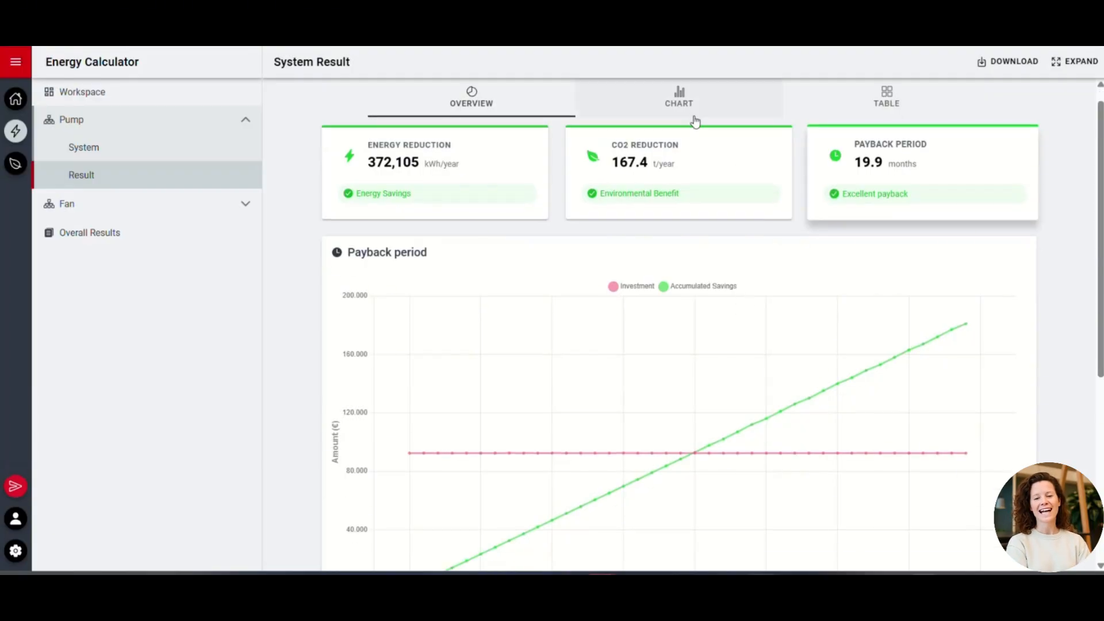
View the Pump's system comparison table and the overall results covering all systems
click(812, 108)
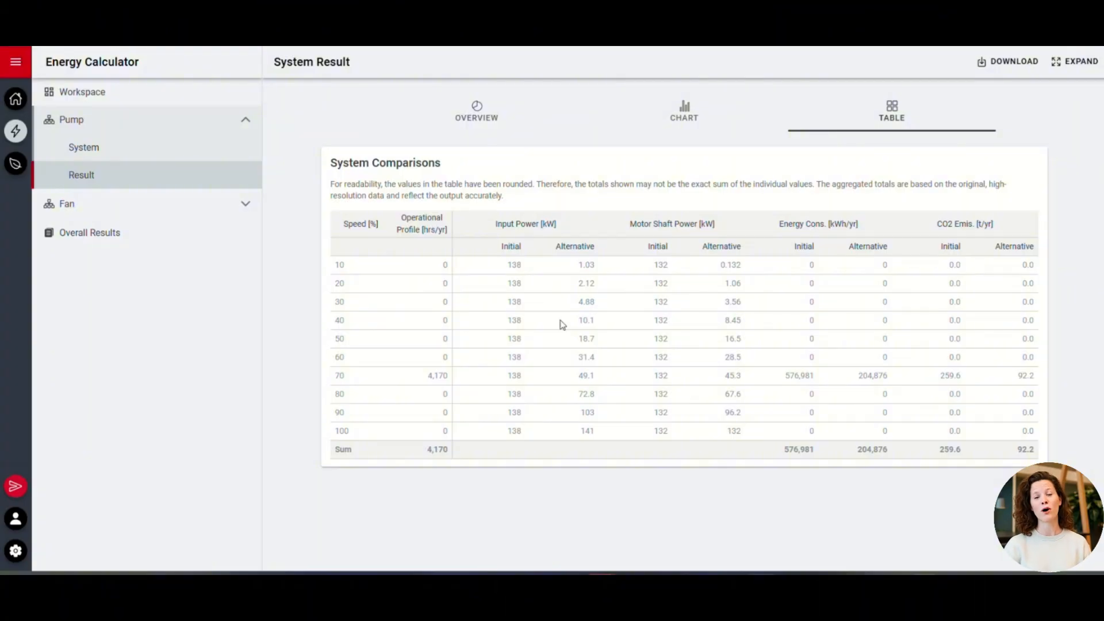
click(135, 246)
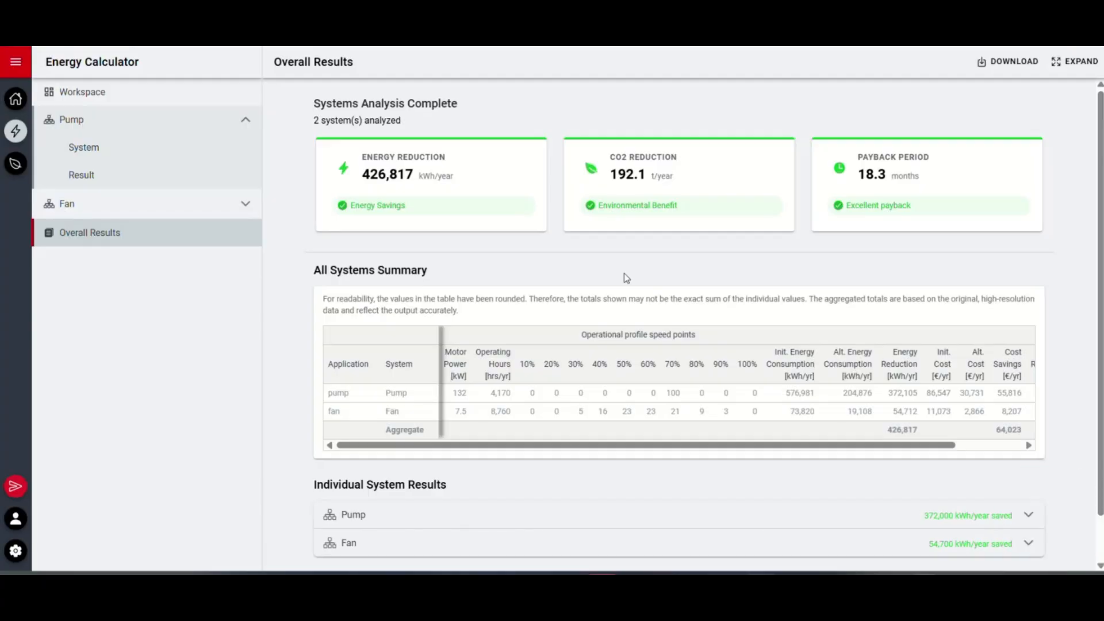
scroll(785, 259, down, 1)
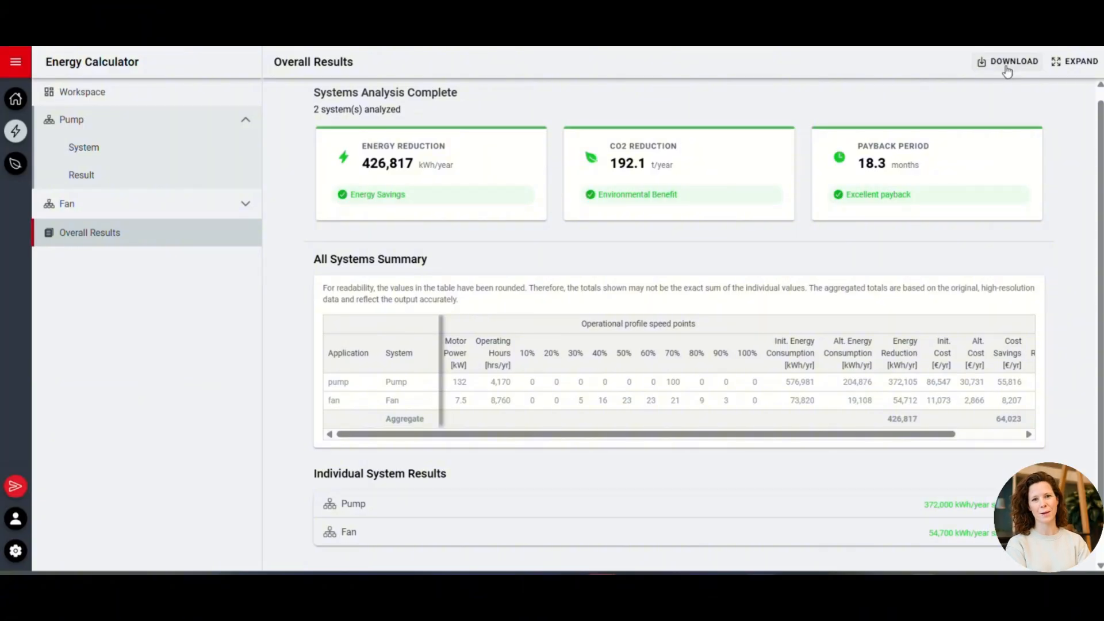
Switch to the Efficiency Calculator and create two new systems in its workspace
click(16, 100)
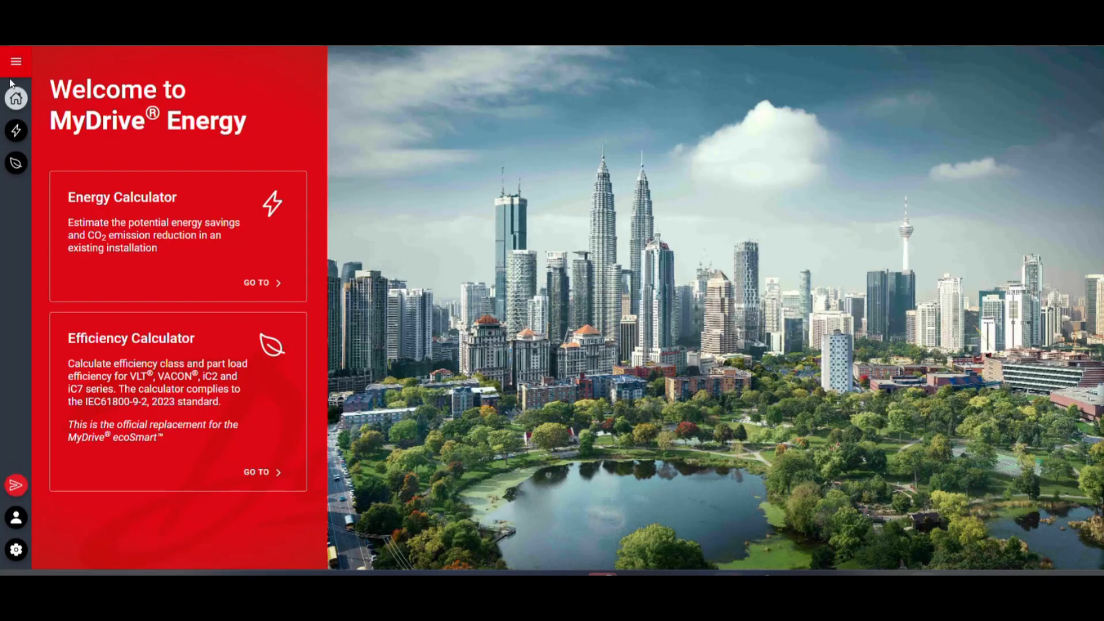
click(15, 163)
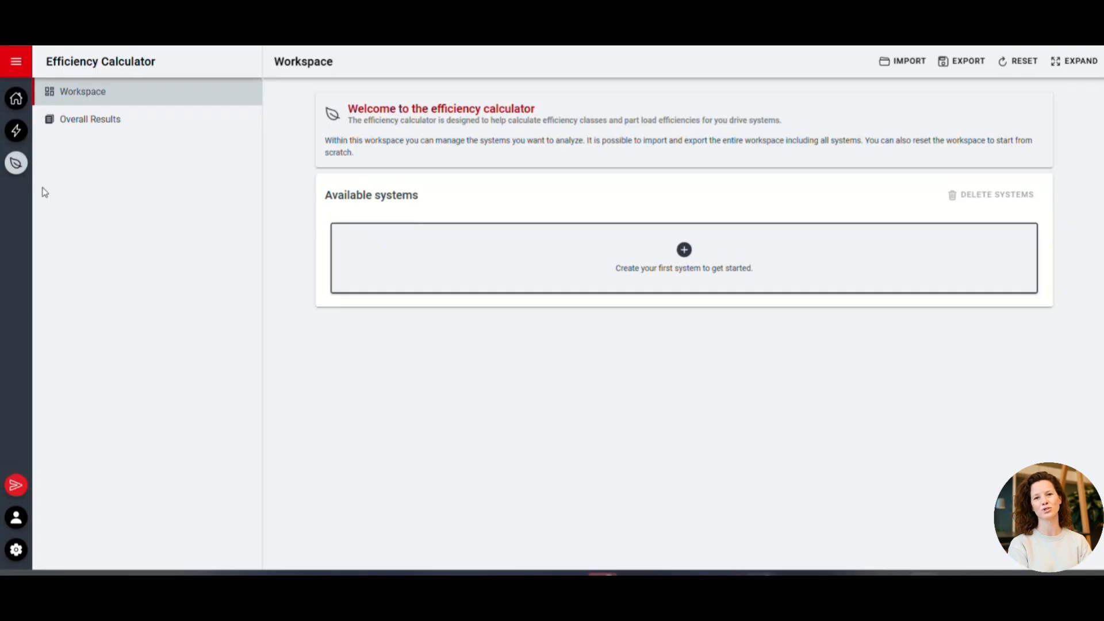
click(613, 255)
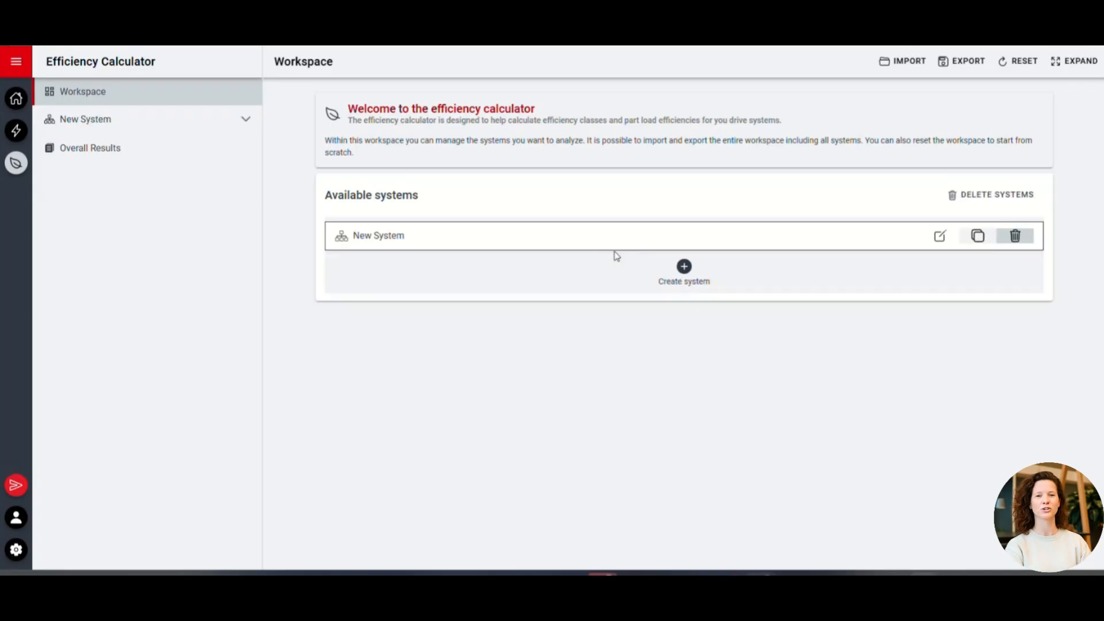
click(679, 281)
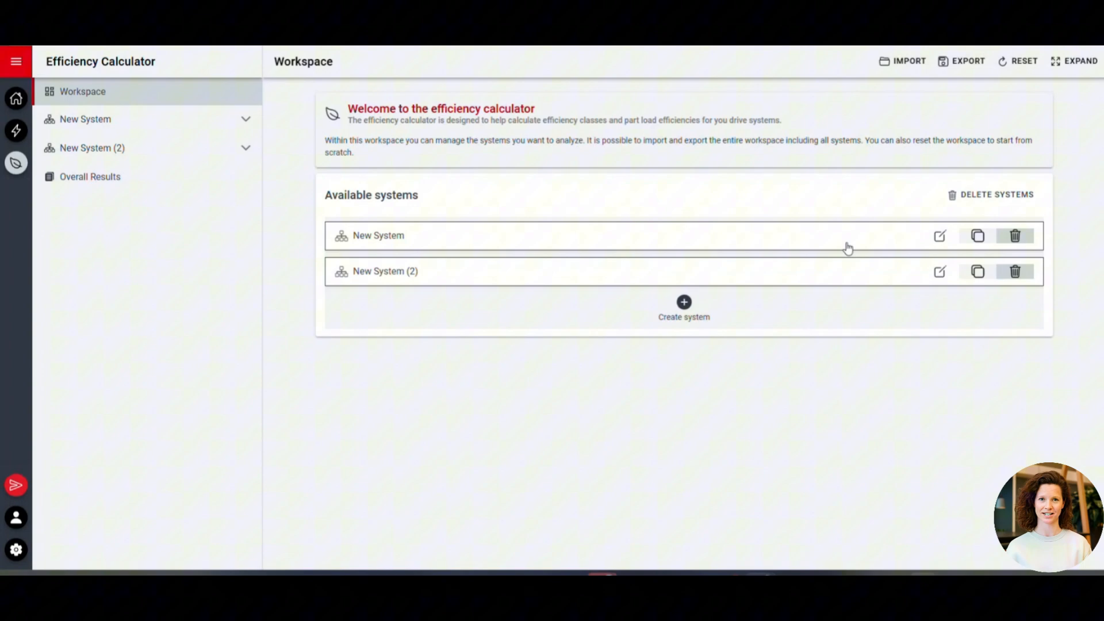
Rename the first system as cdm
click(941, 238)
drag(556, 307, 442, 306)
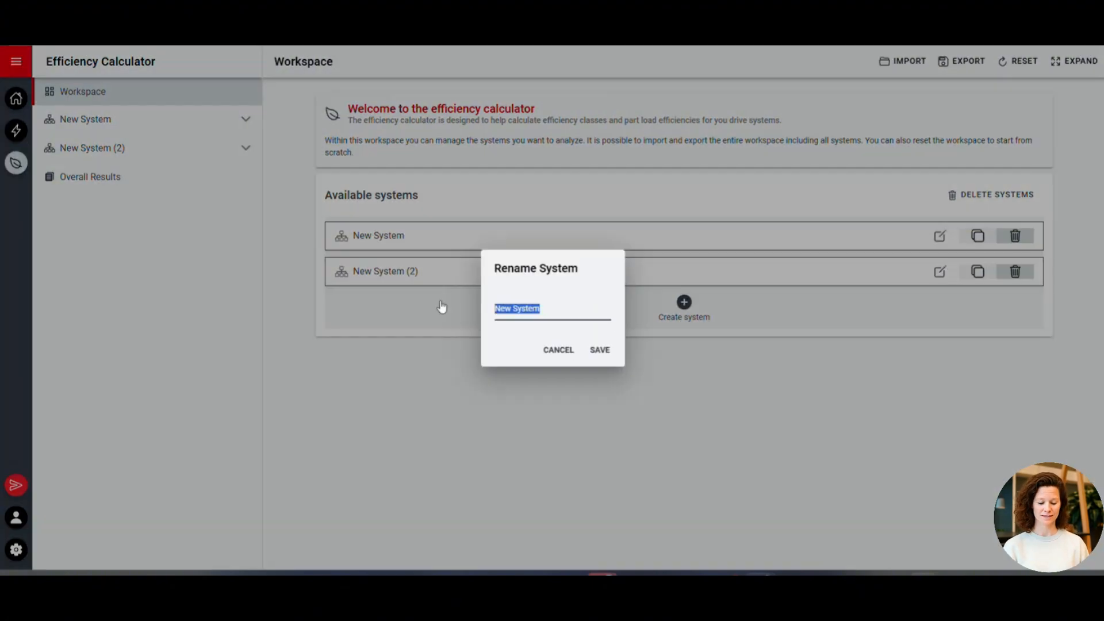
key(BackSpace)
text(cdm)
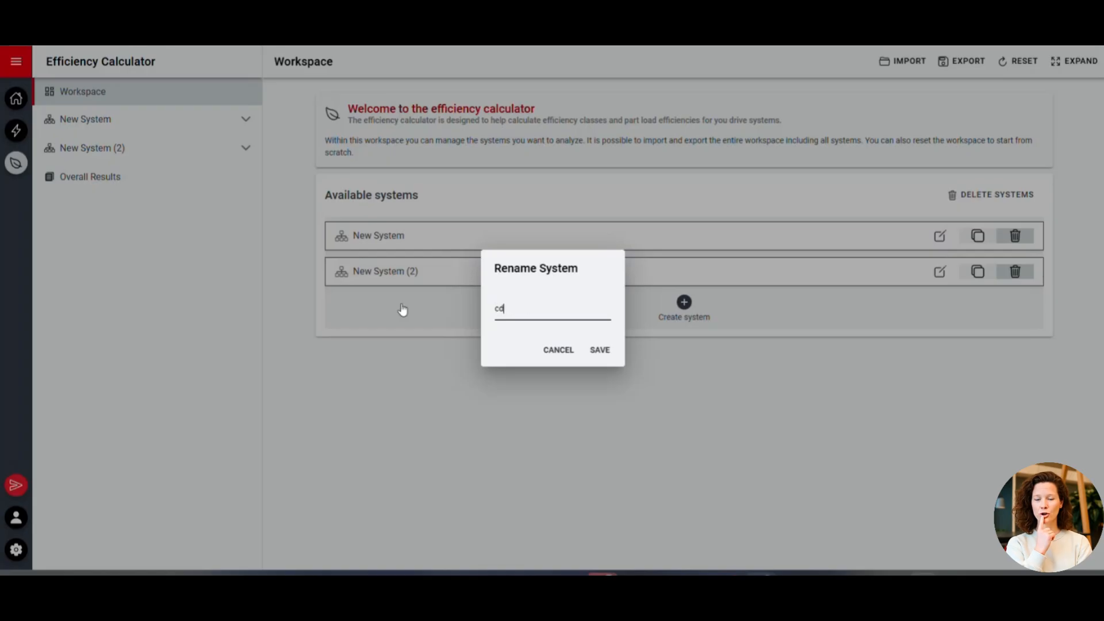
click(601, 348)
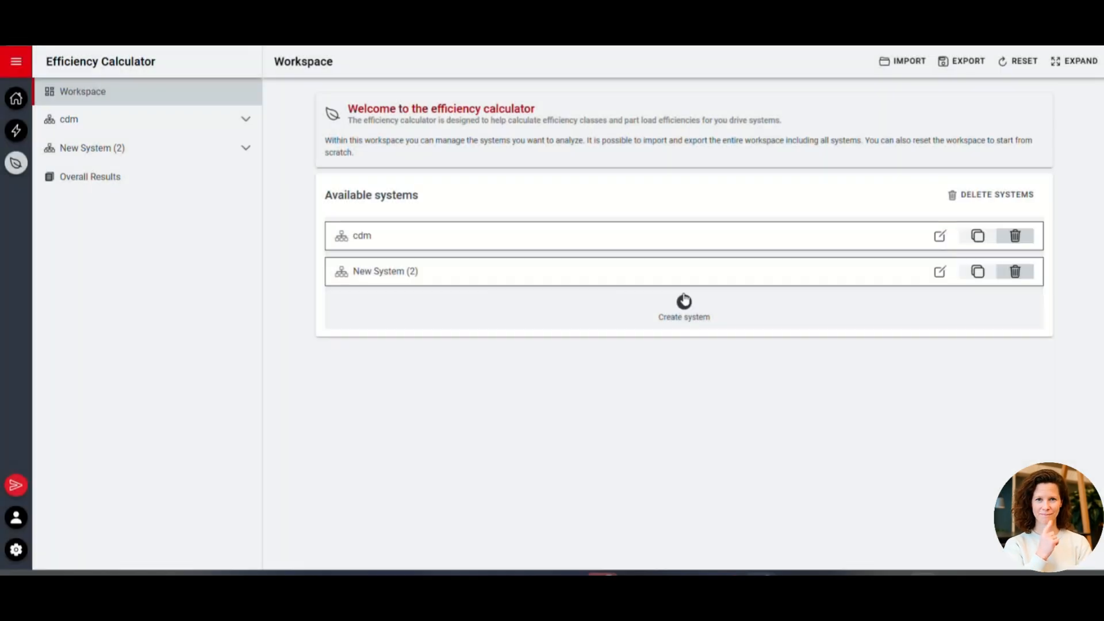
Rename the second system as pds
click(939, 280)
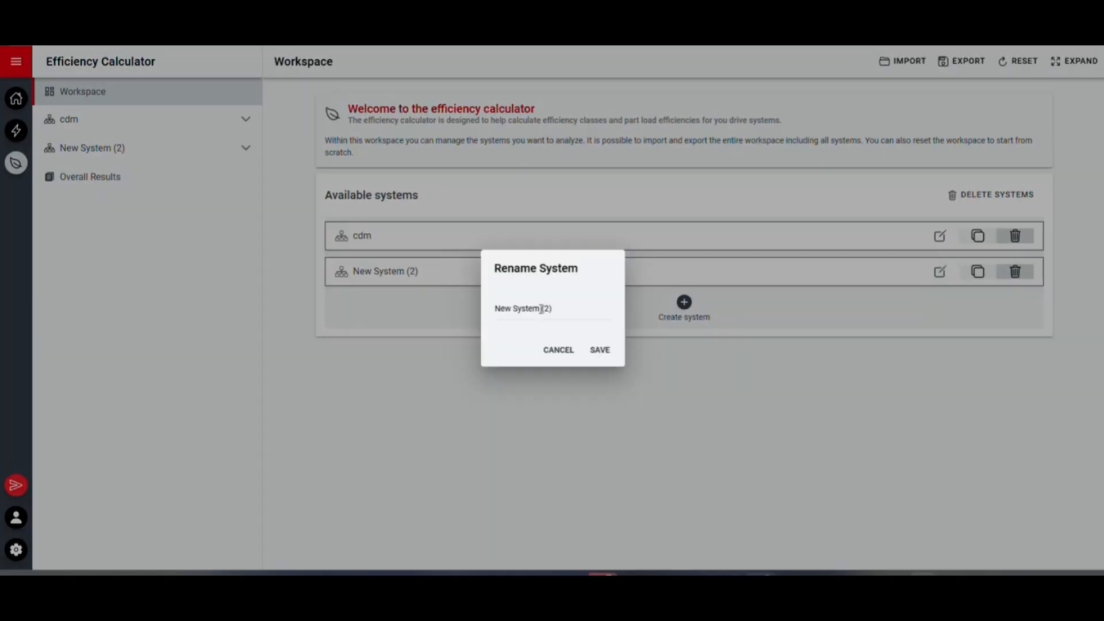
drag(544, 308, 356, 312)
text(pds)
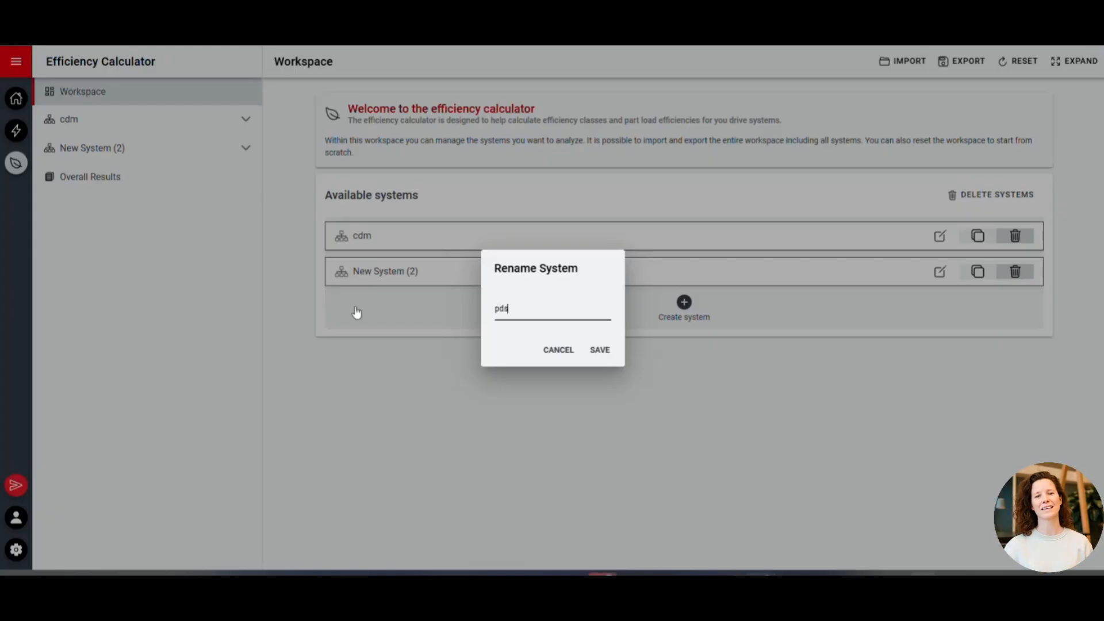
click(602, 351)
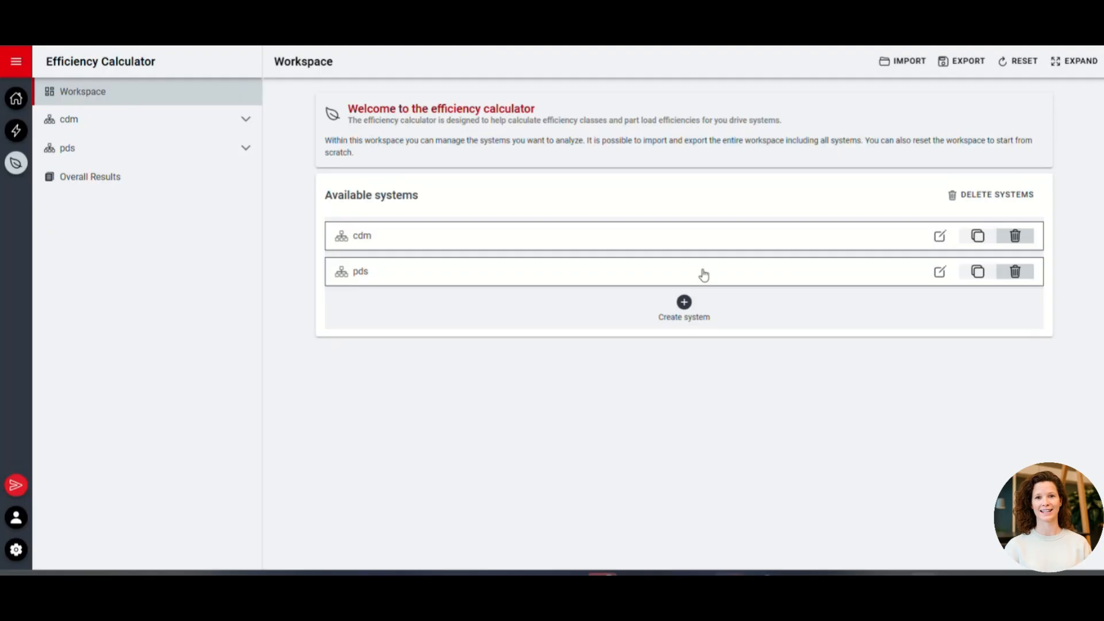
Open the cdm system's drive selection and filter the drives by the iC7-Automation Frequency Converters series
click(568, 237)
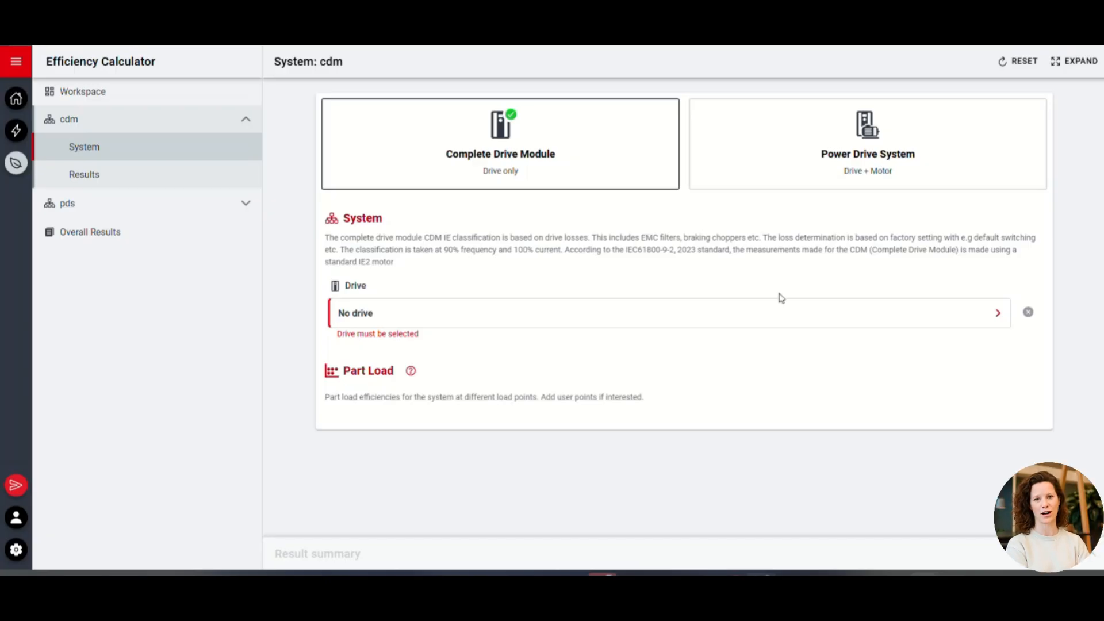
click(733, 311)
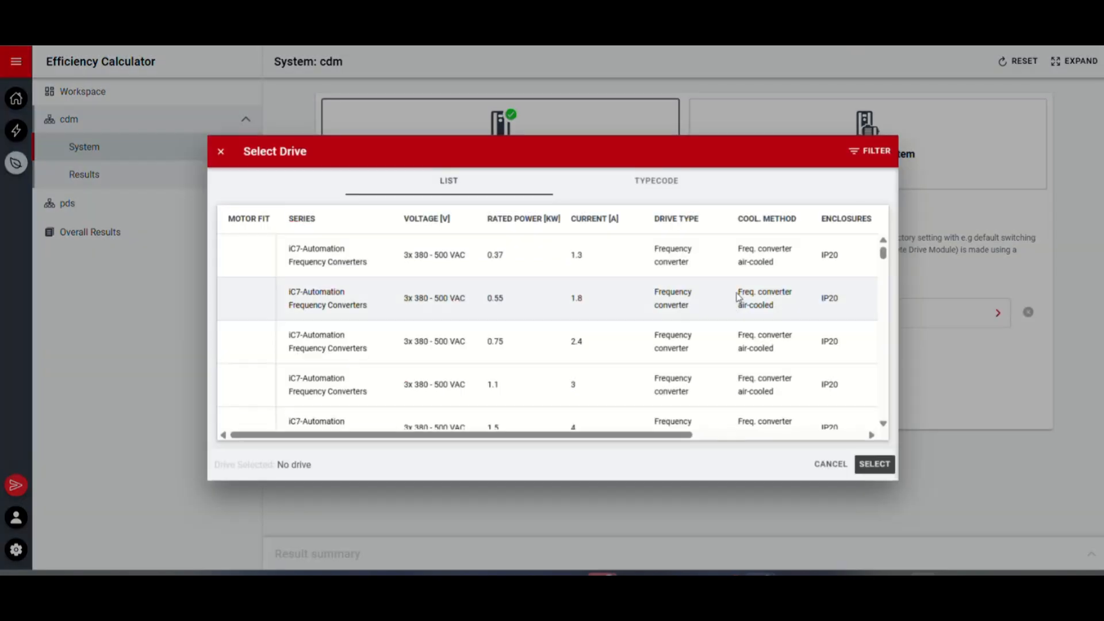
click(873, 153)
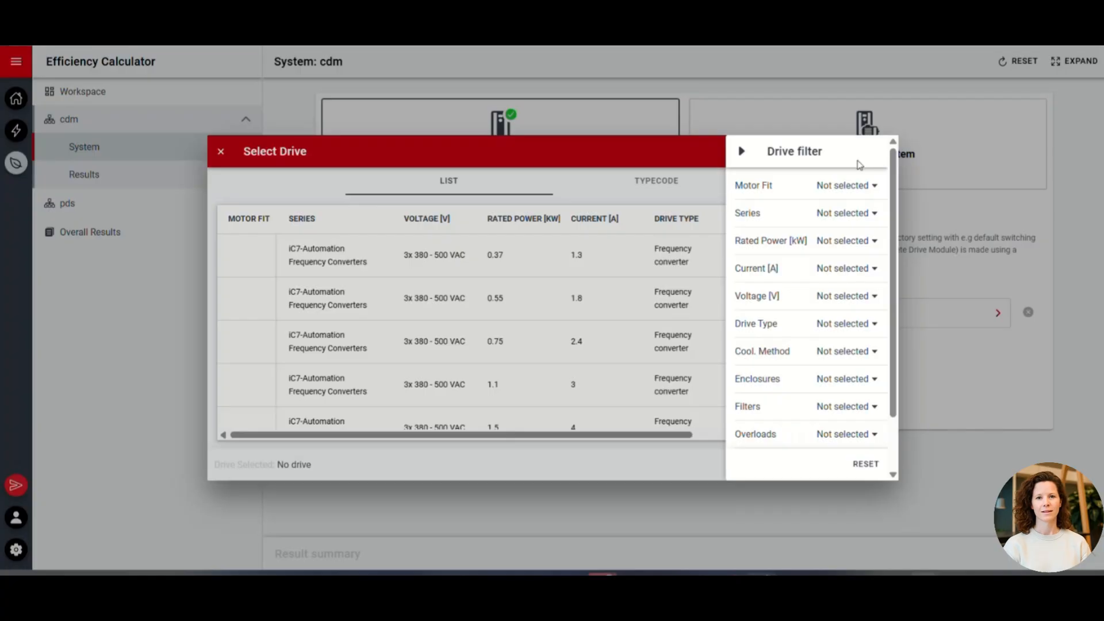
click(849, 214)
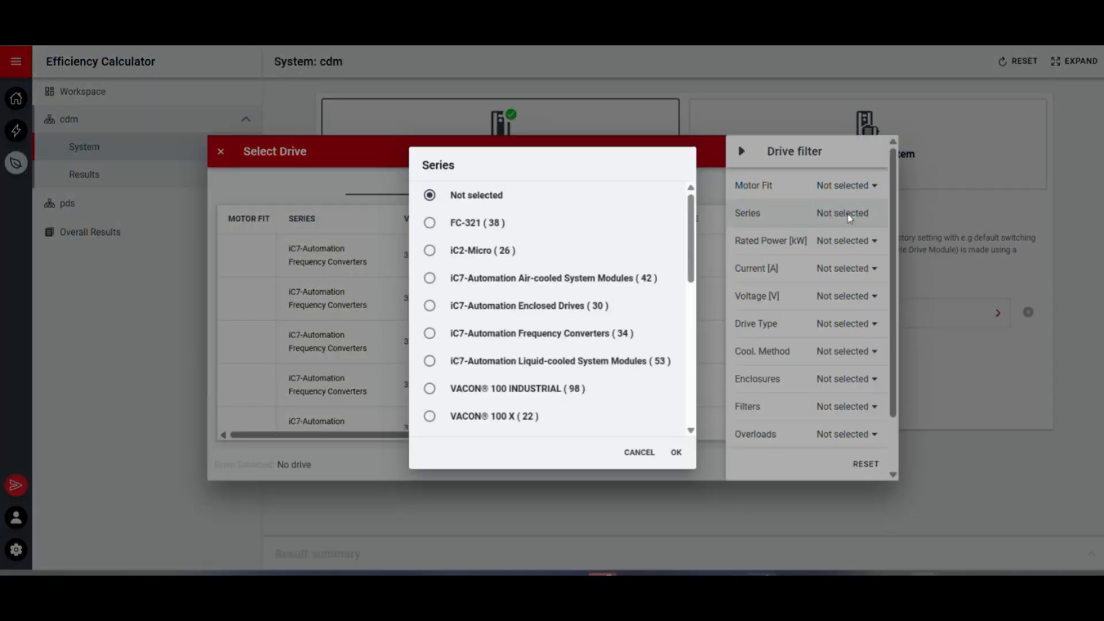
click(476, 334)
click(677, 453)
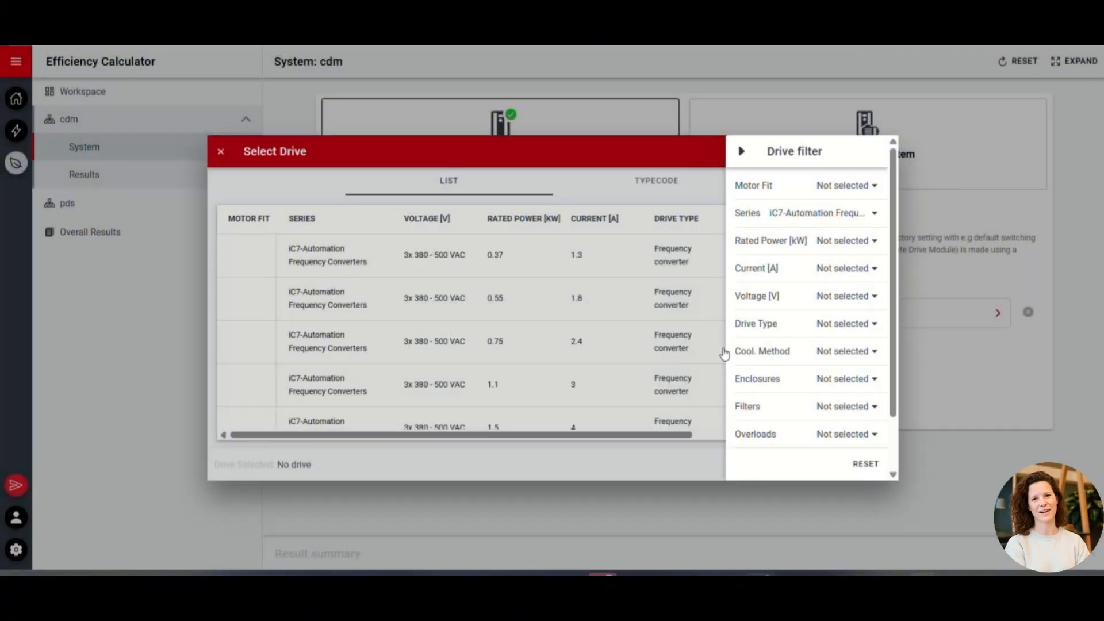
Filter the drive list by a rated power of 110 kW and close the filter
click(845, 240)
scroll(564, 342, down, 7)
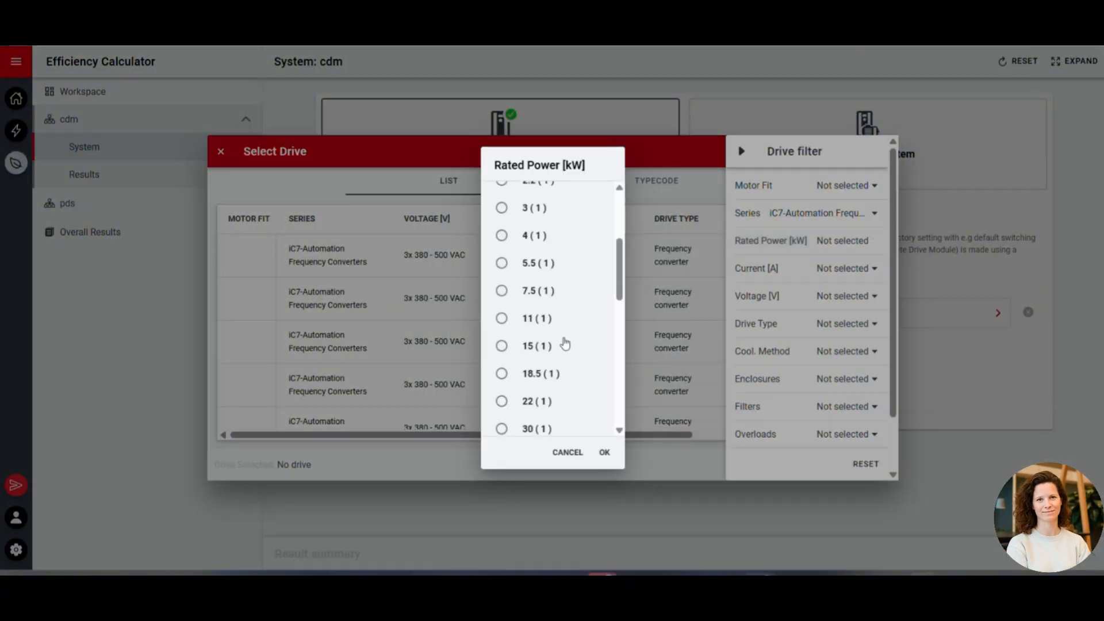
click(530, 363)
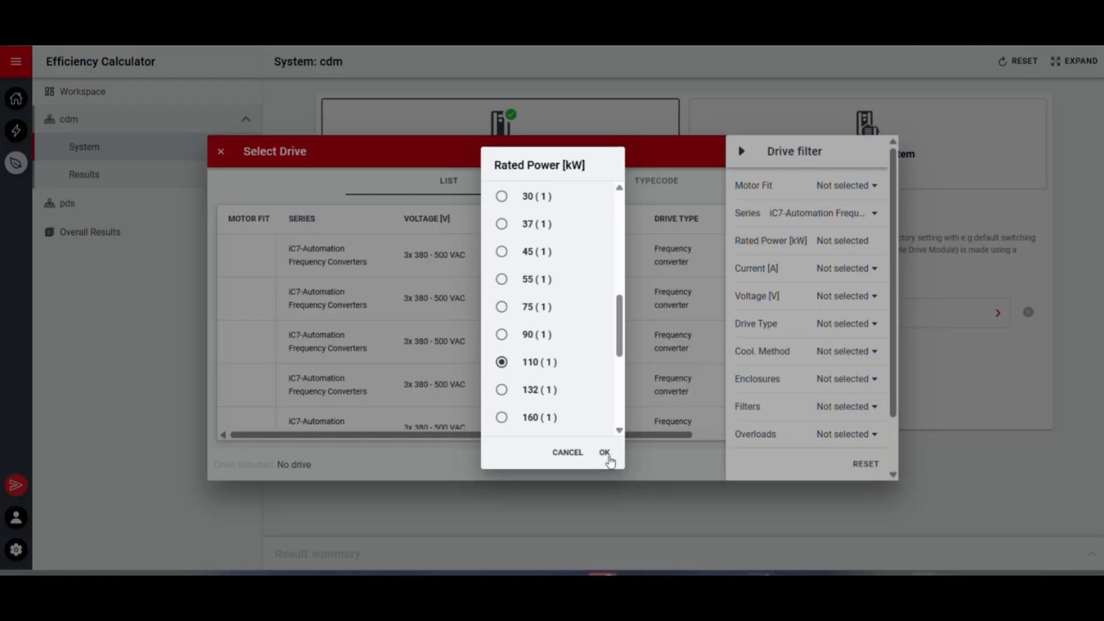
click(607, 457)
click(665, 341)
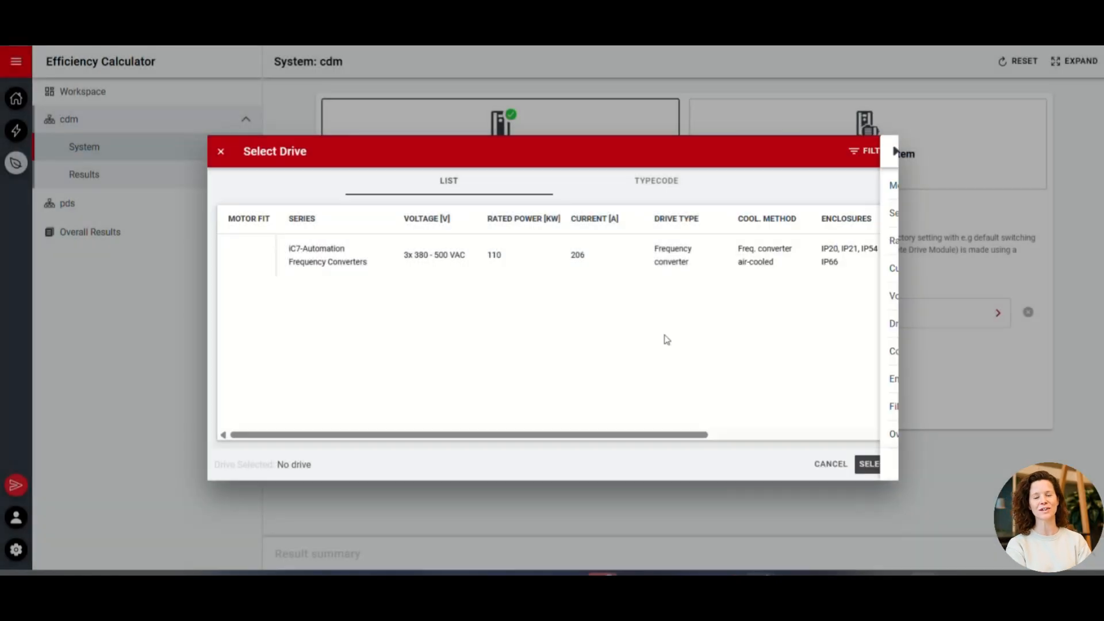
Assign the filtered iC7-Automation drive, IC7-60FA3N05-206AE20F2, to the cdm system
click(364, 242)
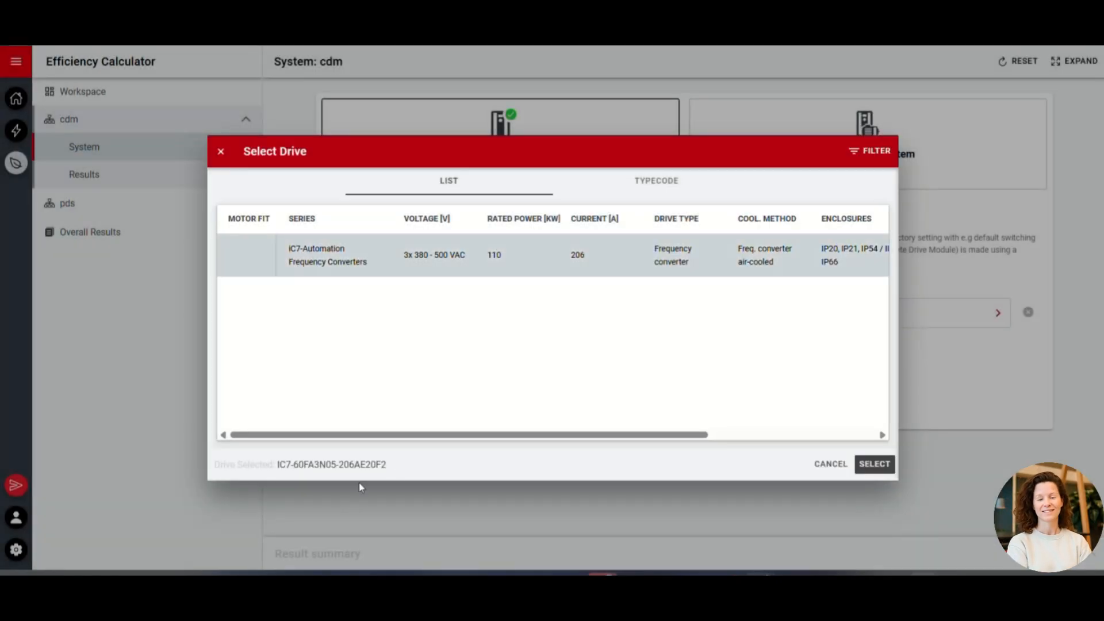
drag(399, 465, 277, 465)
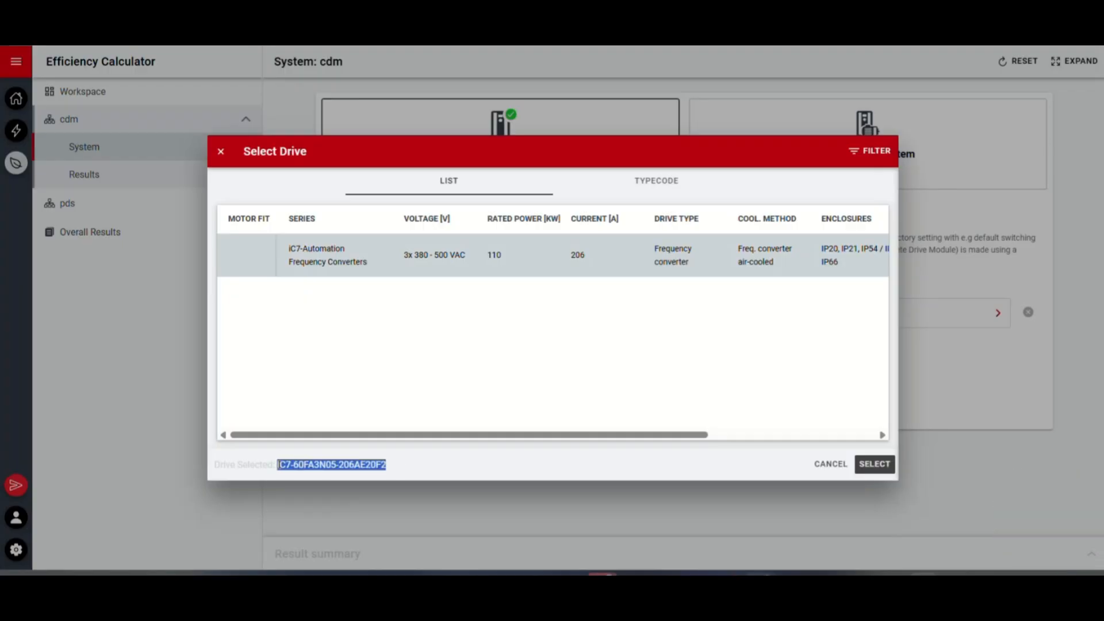
click(542, 464)
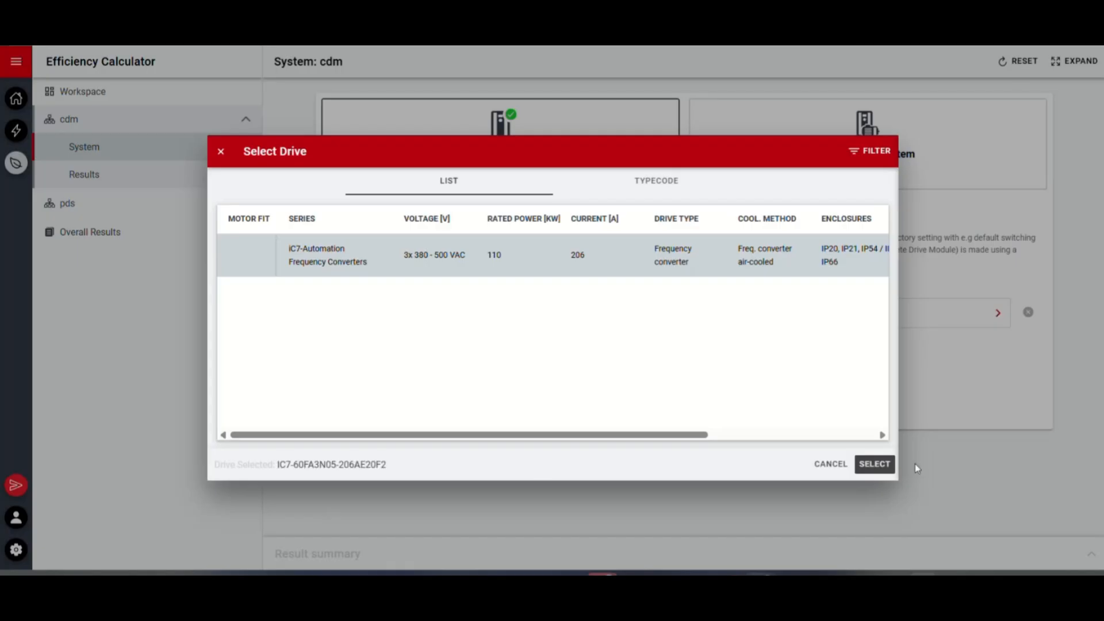
click(881, 468)
scroll(738, 393, down, 1)
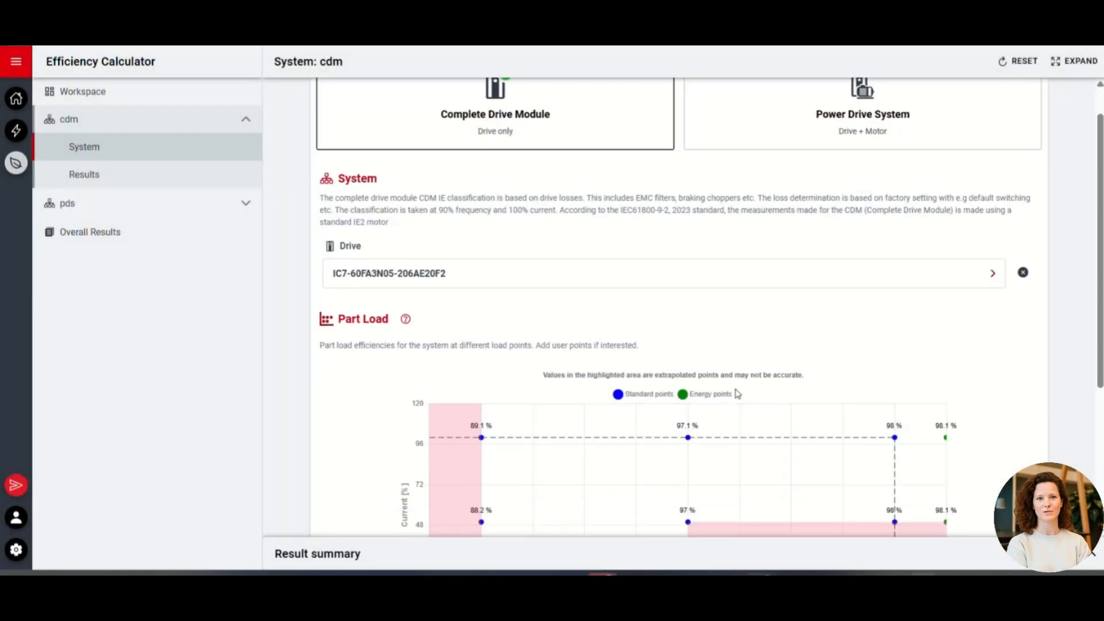
Add a part-load user point at 70% frequency and 70% current to the cdm system
scroll(738, 394, down, 4)
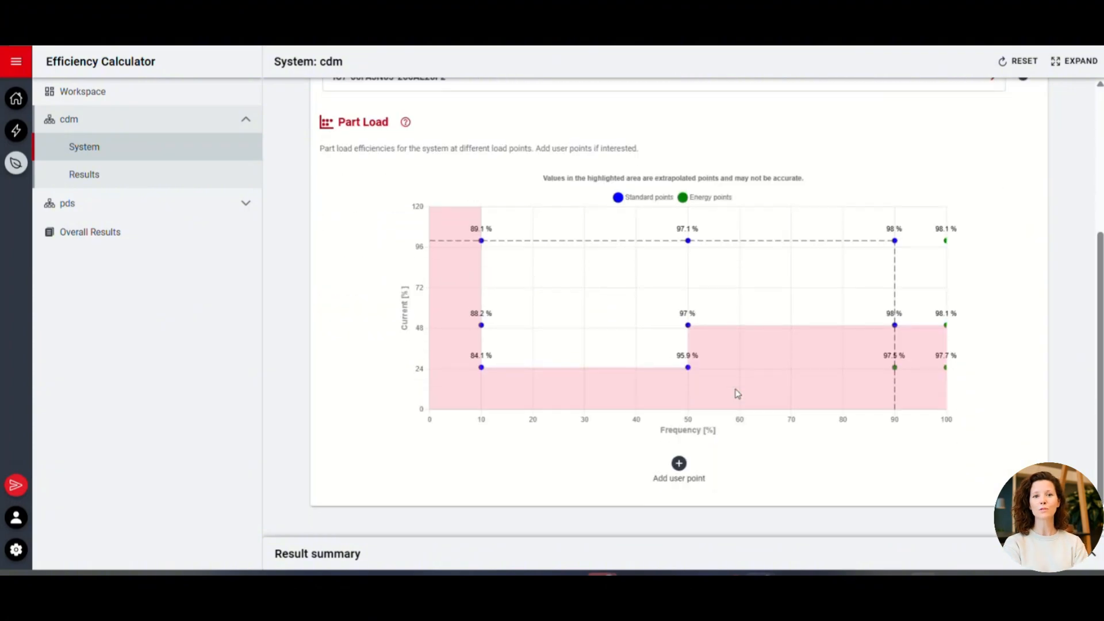
click(679, 464)
click(357, 477)
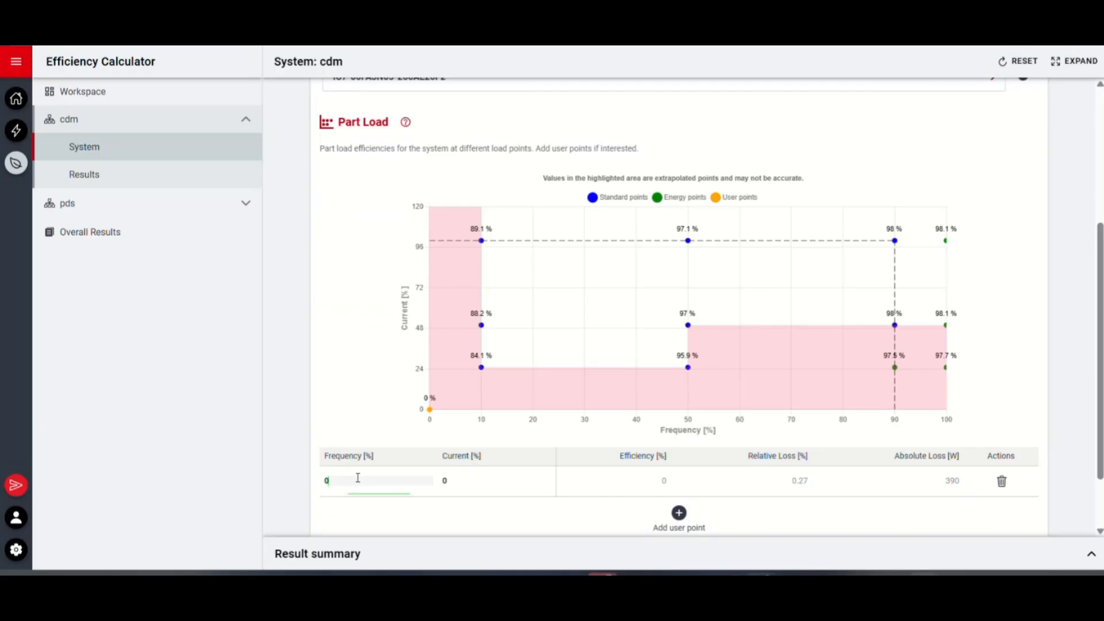
text(70)
click(491, 492)
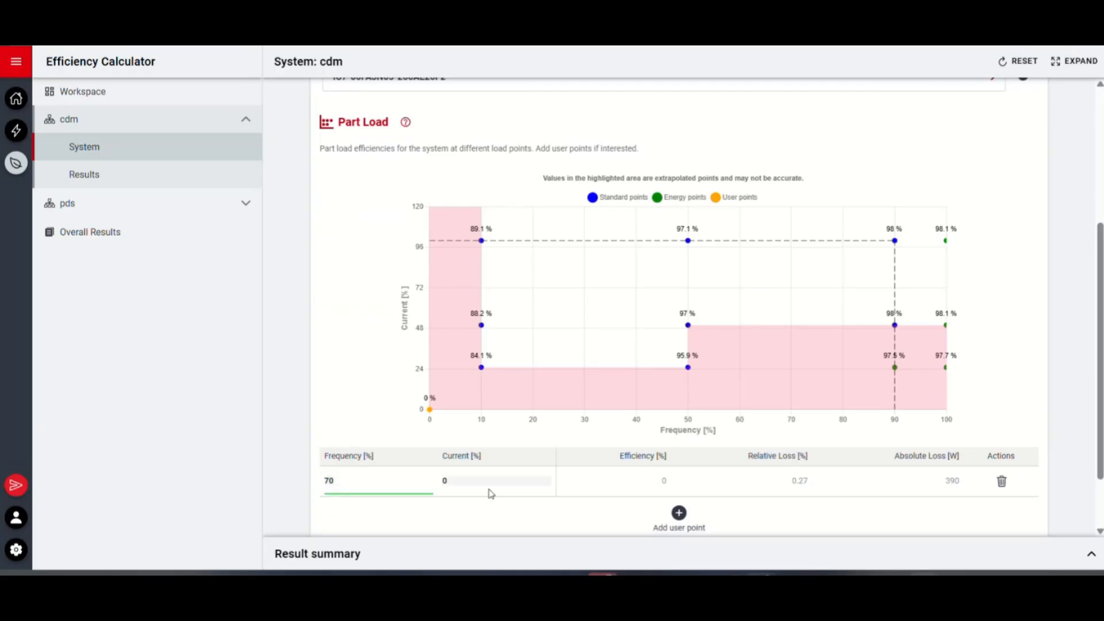
click(490, 481)
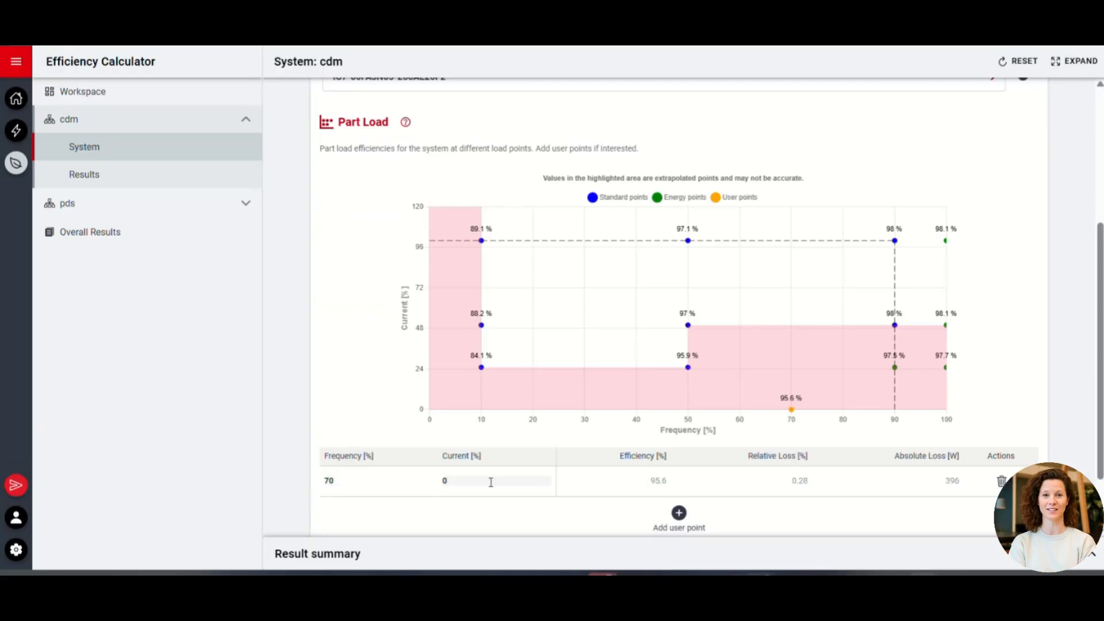
click(491, 482)
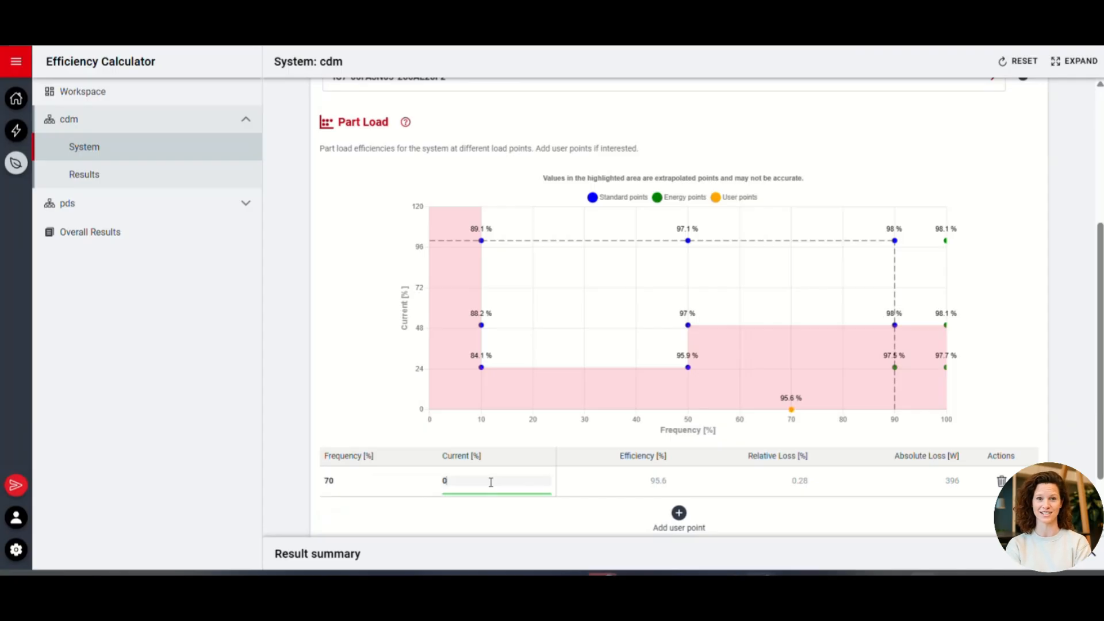
text(7)
key(BackSpace)
key(BackSpace)
text(70)
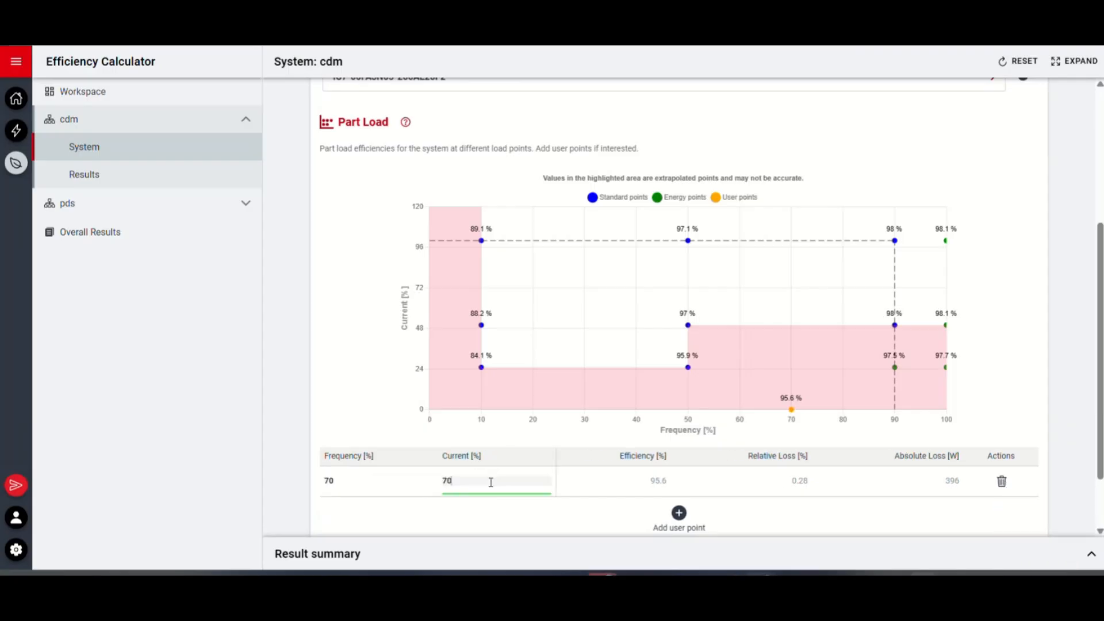
click(422, 440)
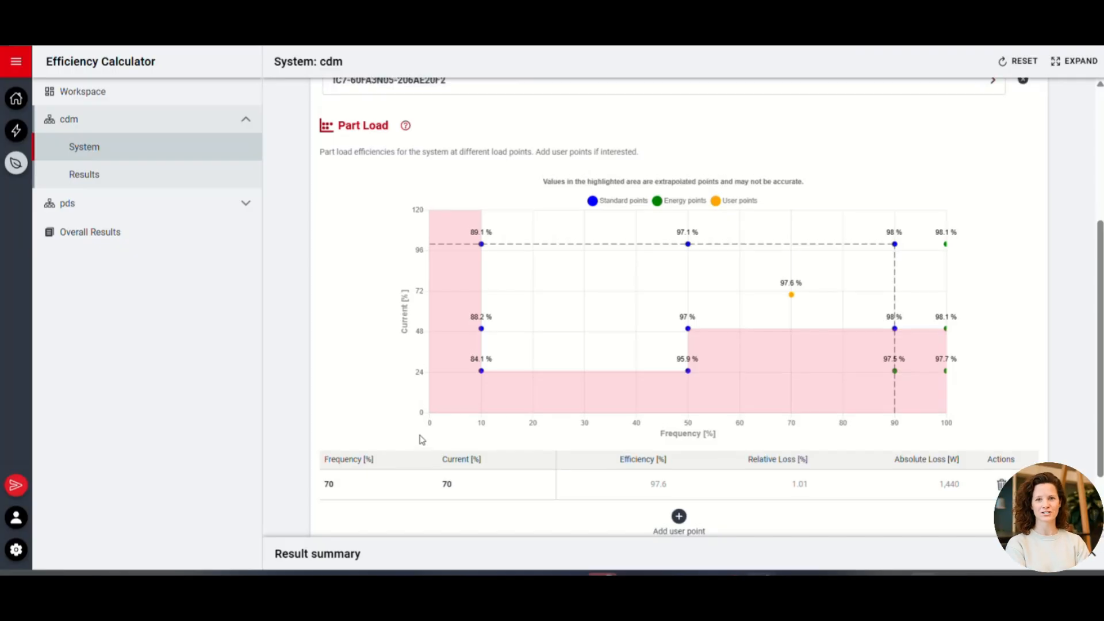
Review the cdm system's result summary, then examine its full system results down to the part-load user point
scroll(1083, 570, down, 1)
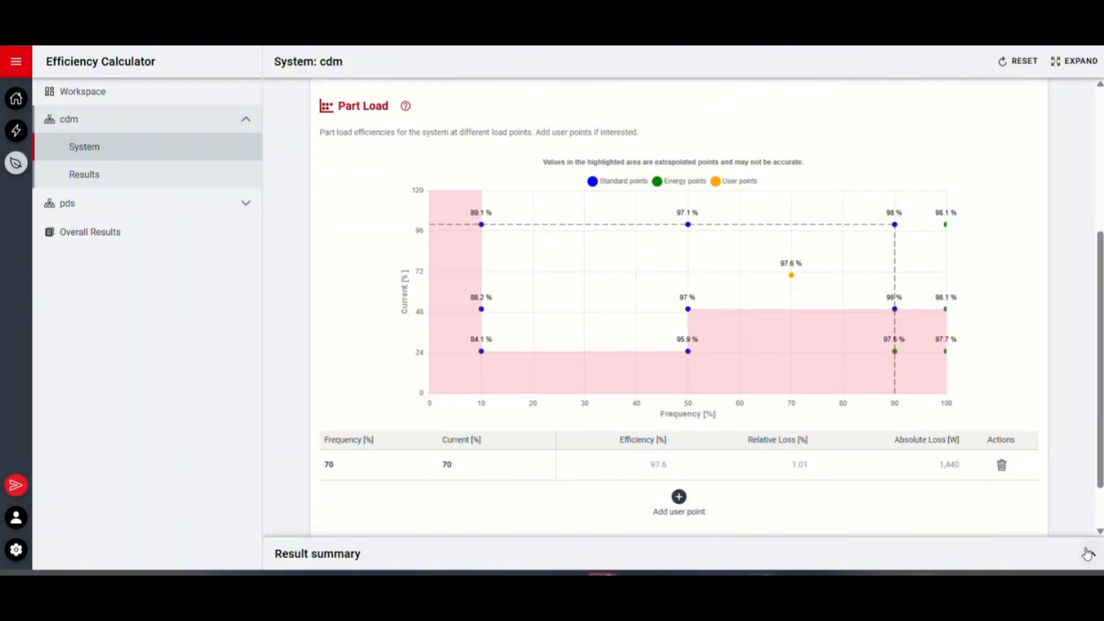
click(1087, 554)
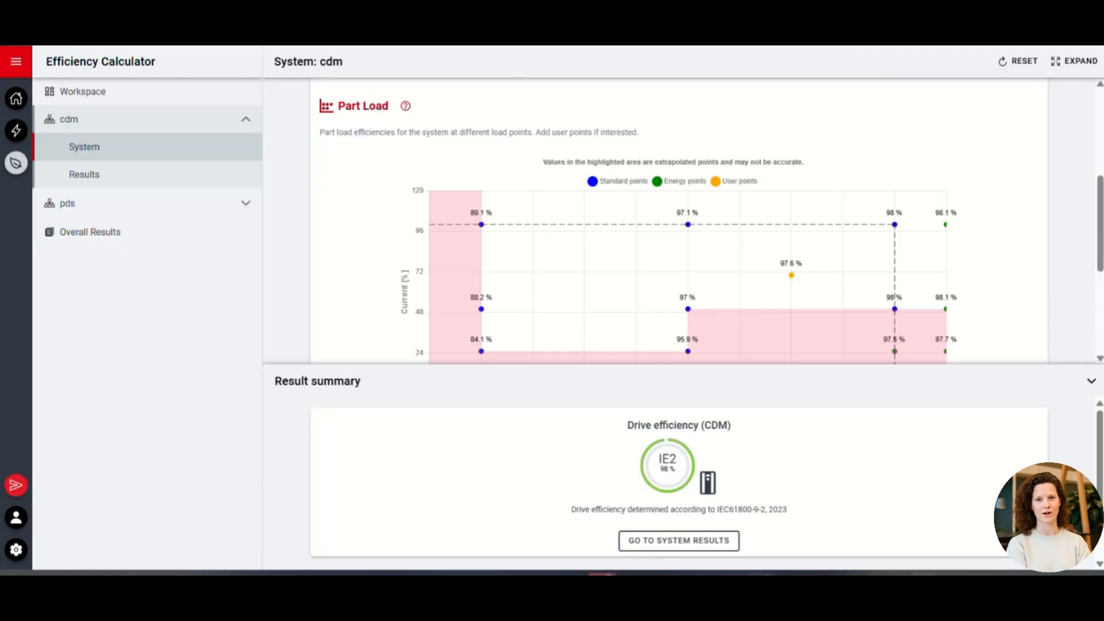
click(708, 539)
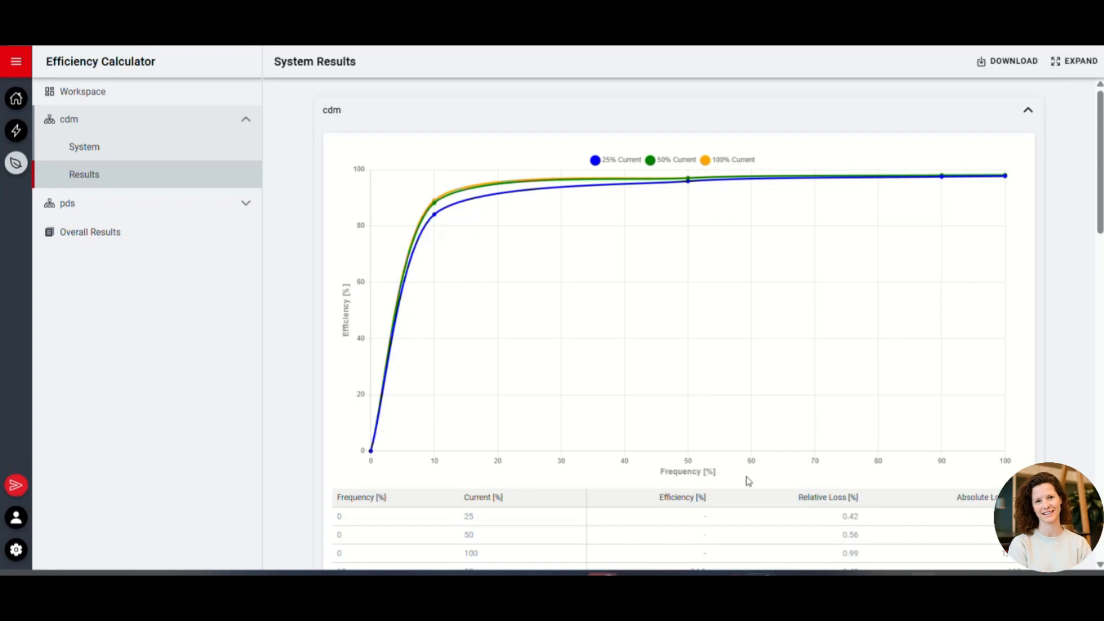
scroll(748, 480, down, 1)
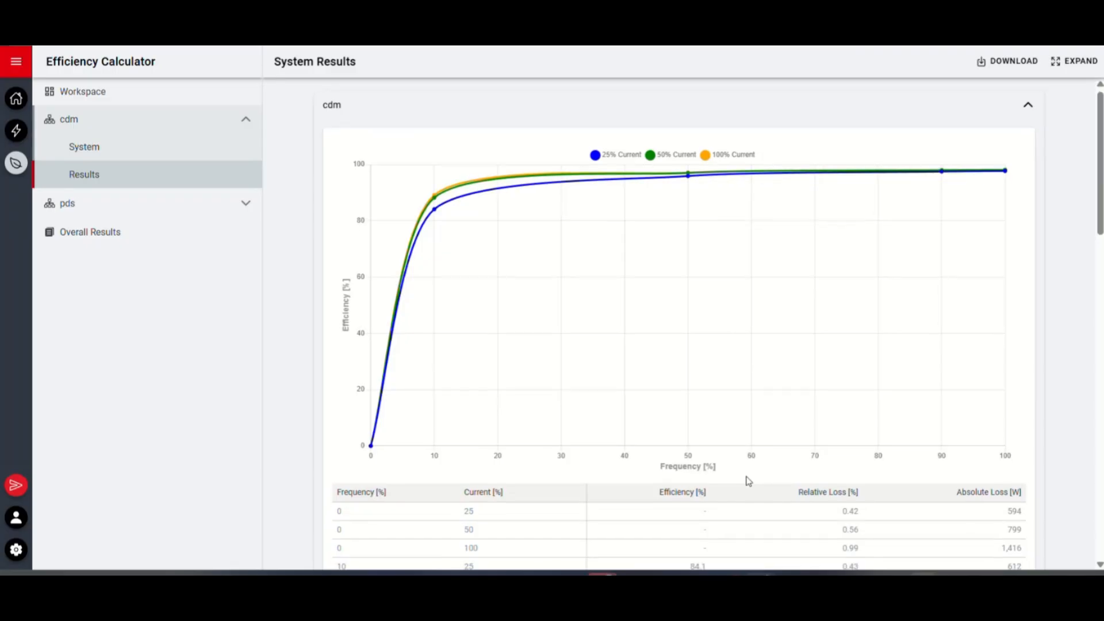
scroll(748, 481, down, 8)
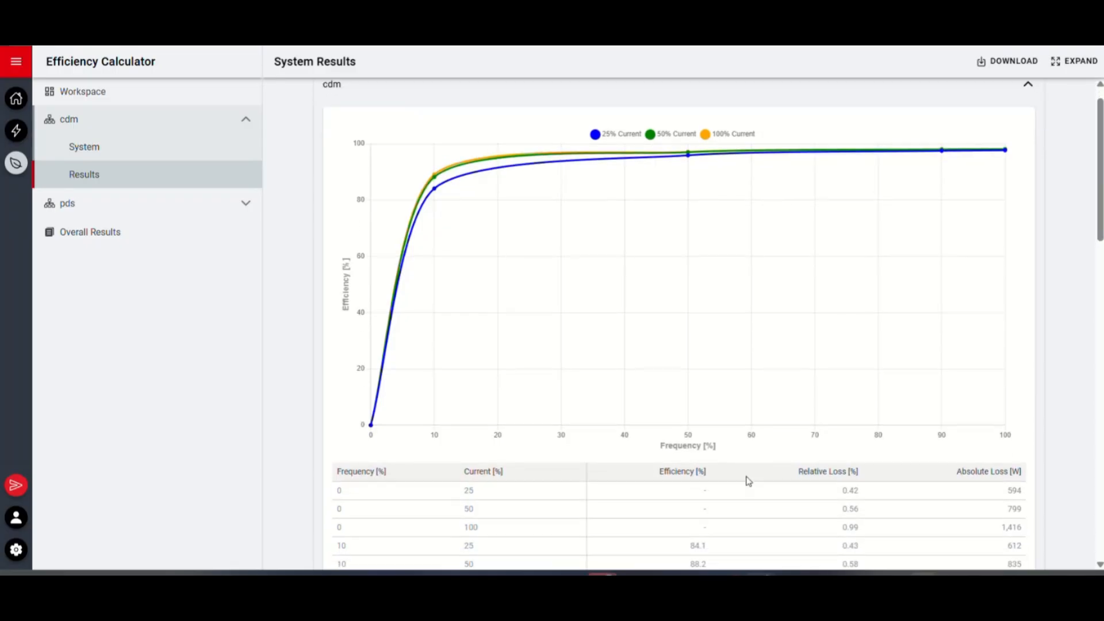
scroll(748, 481, down, 8)
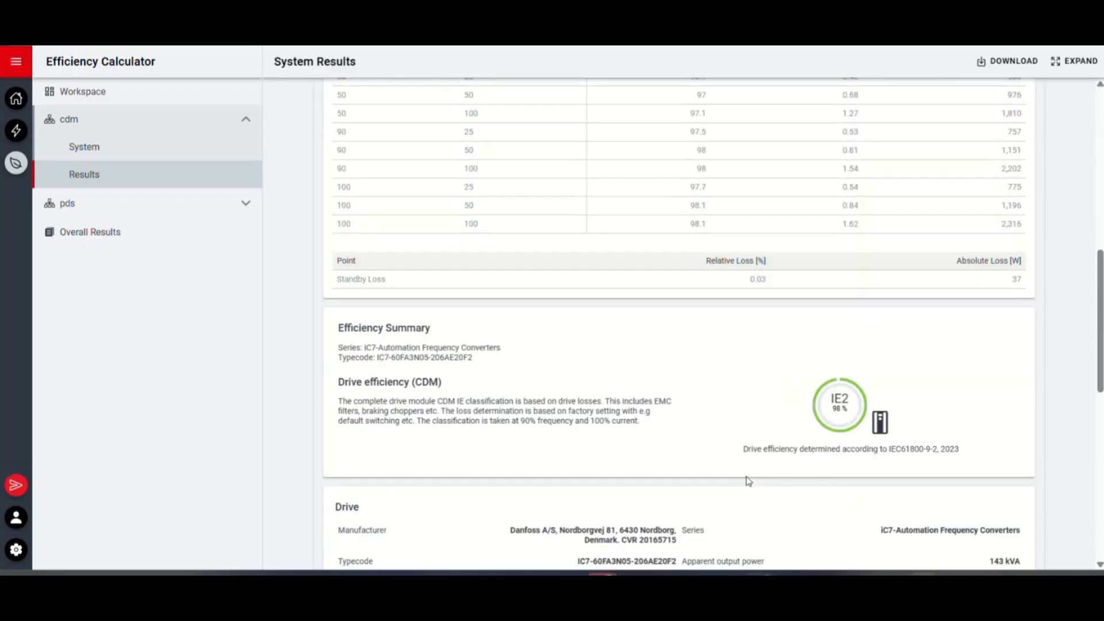
scroll(747, 481, down, 4)
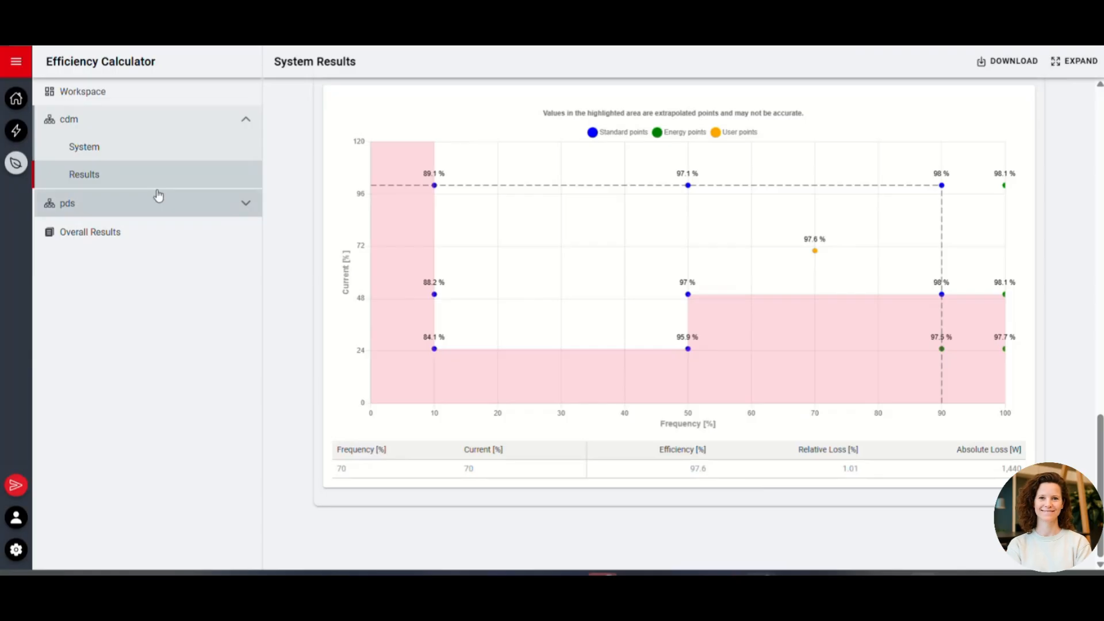
Open the pds system from the workspace and set its type to Power Drive System (drive and motor)
click(95, 94)
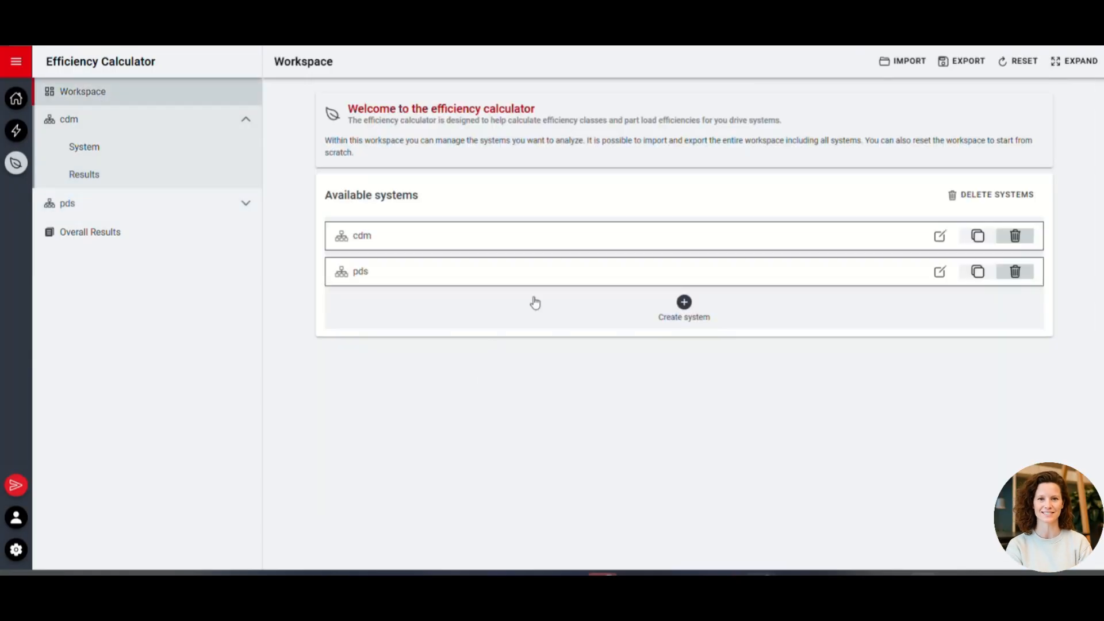
click(566, 281)
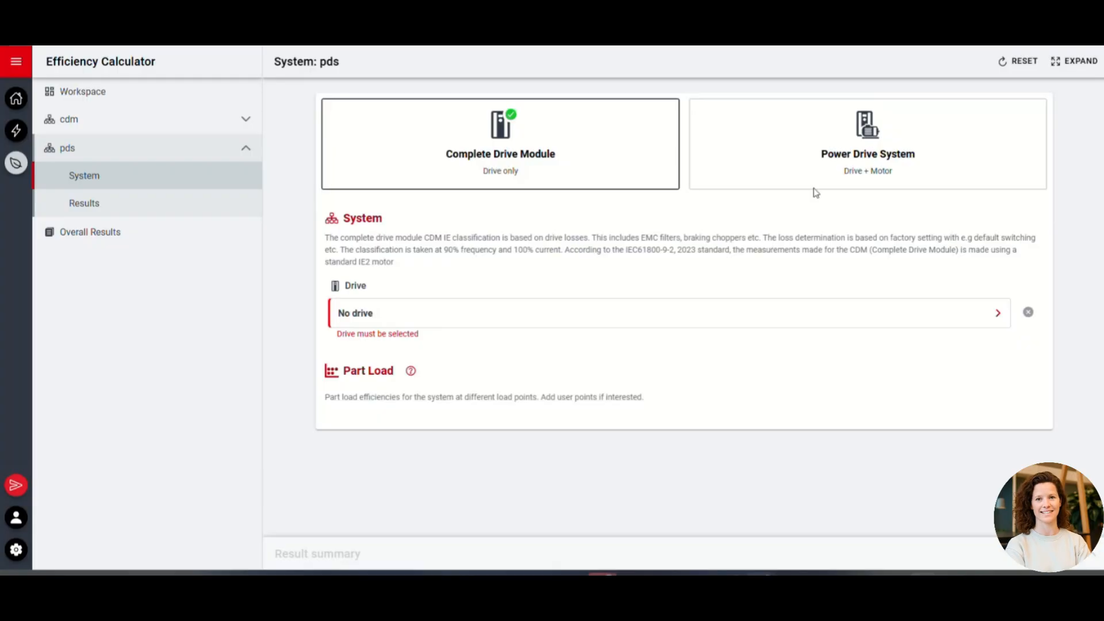
click(828, 181)
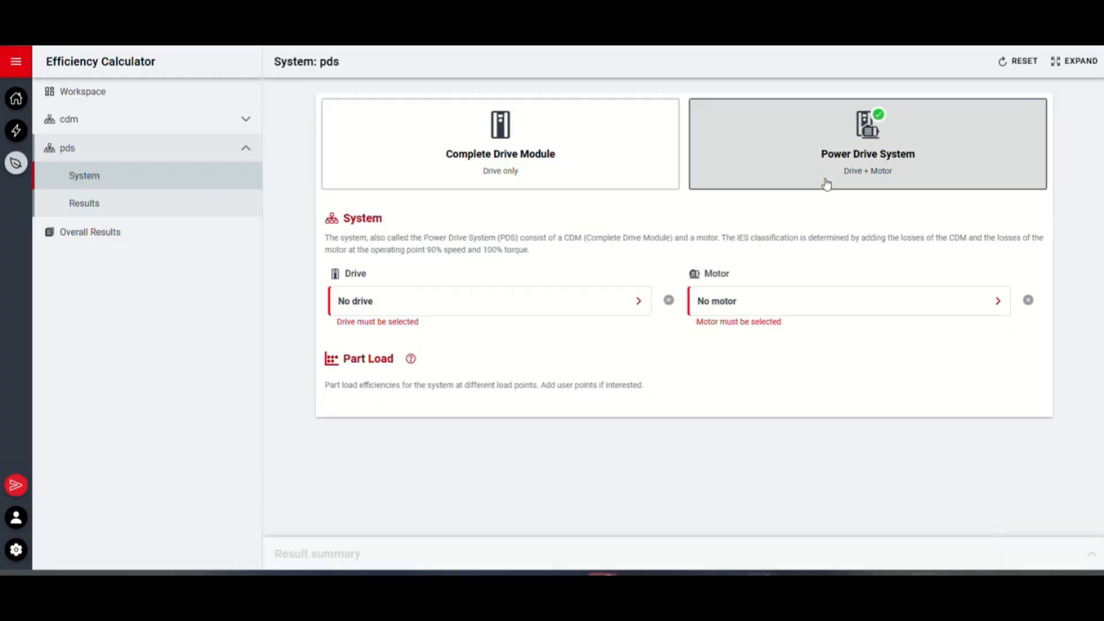
Assign the drive with typecode IC7-60FA3N05-206AE20F2 to the pds system by entering its typecode
click(513, 296)
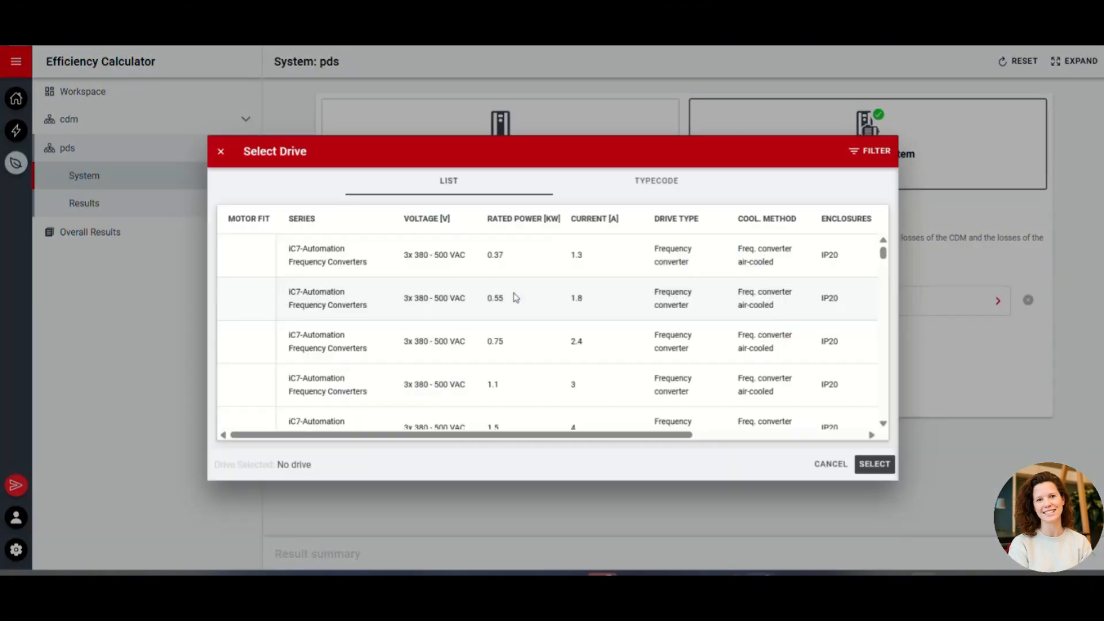
click(635, 182)
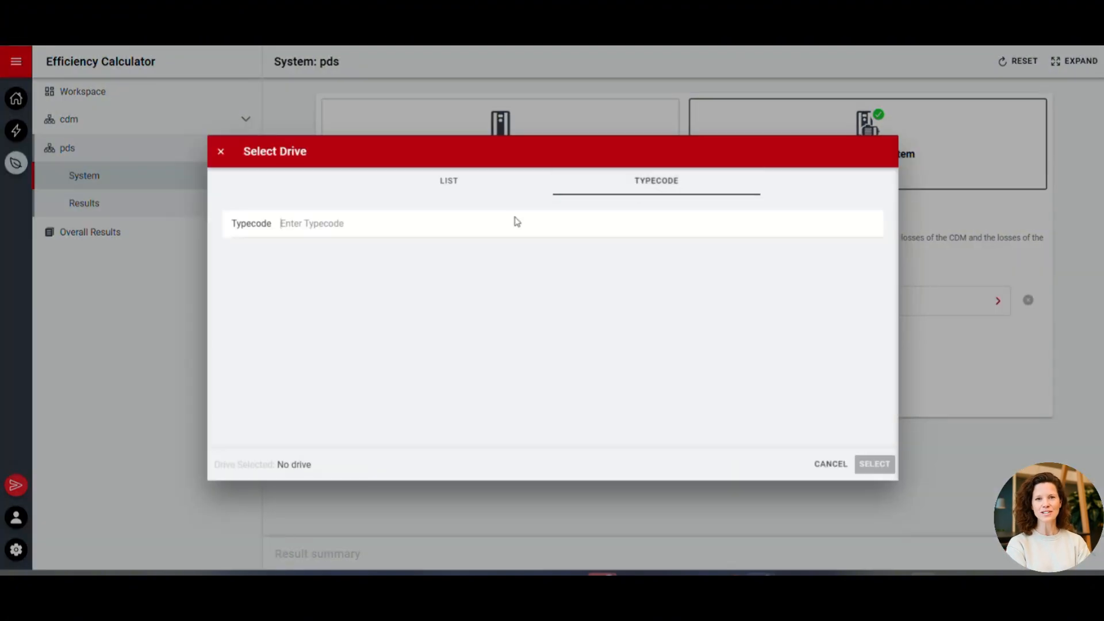
text(IC7-60FA3N05-206AE20F2)
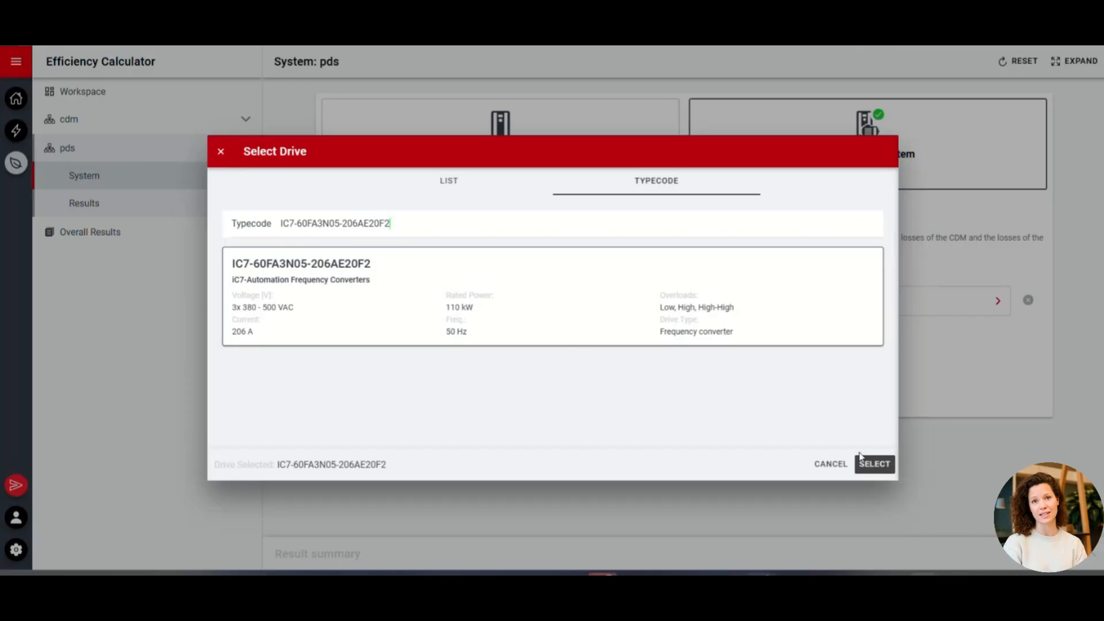
click(877, 467)
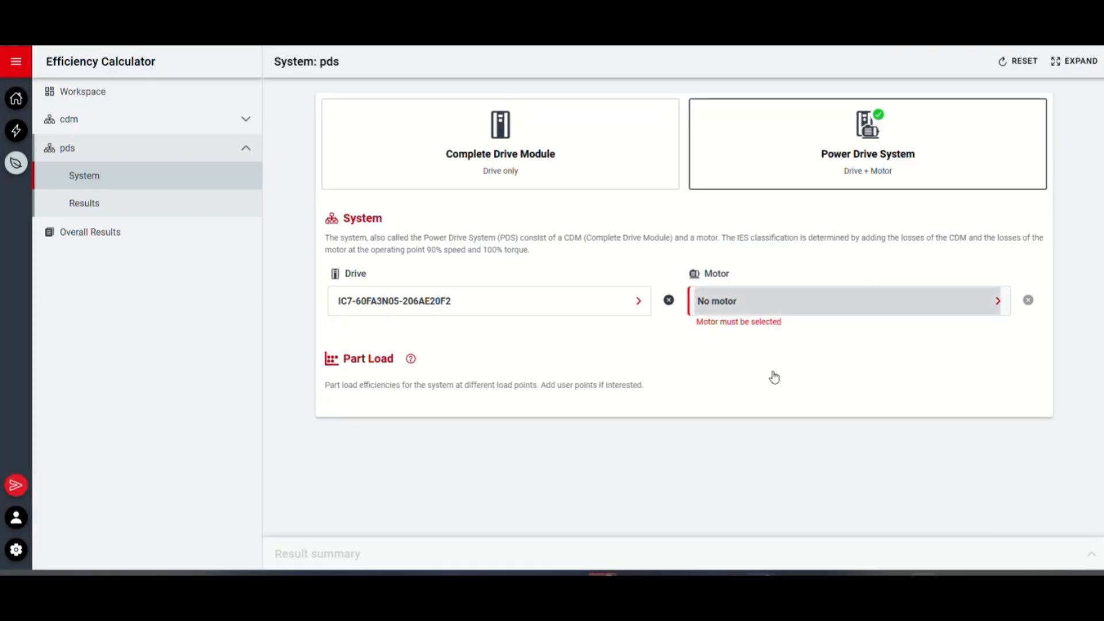
Open the pds system's motor selection, filter it by Valid drive fit and Generic producer, and close the filter
click(791, 309)
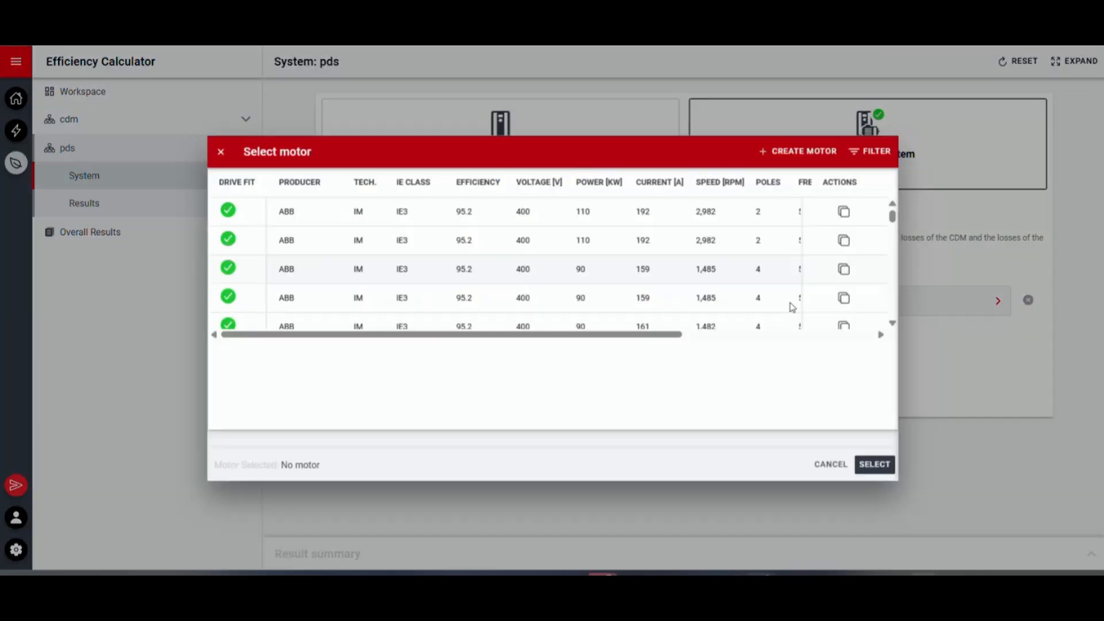
click(884, 151)
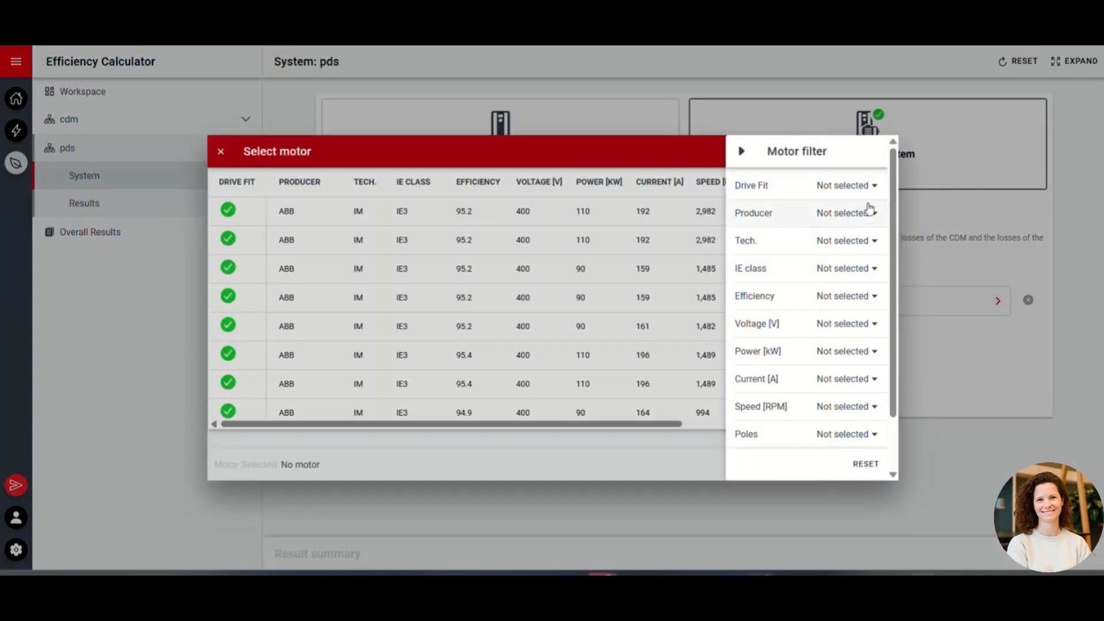
click(859, 186)
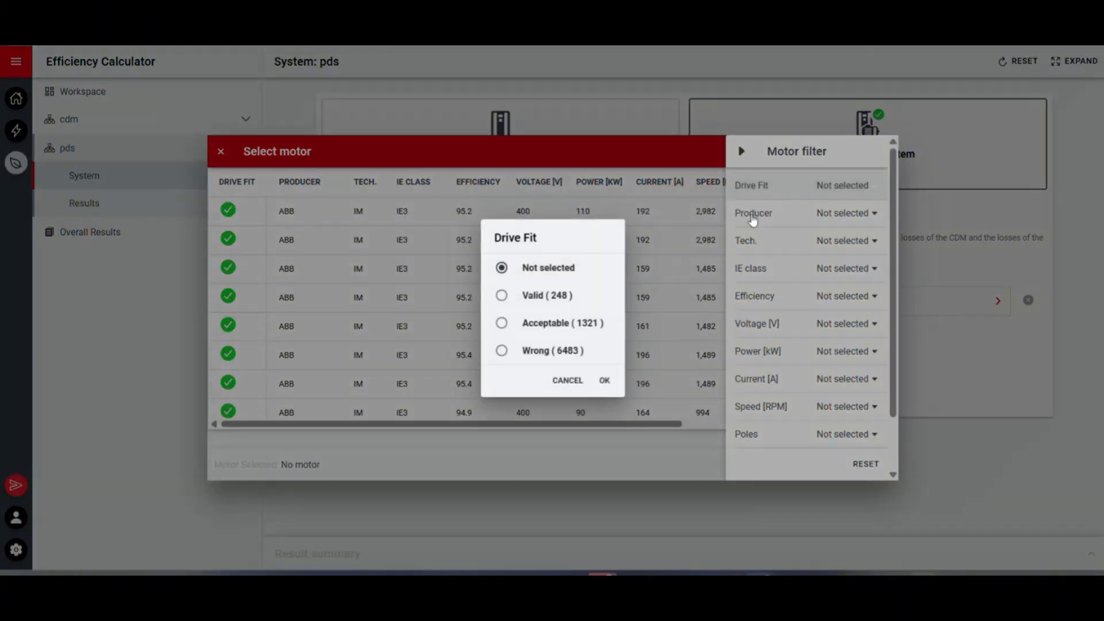
click(524, 298)
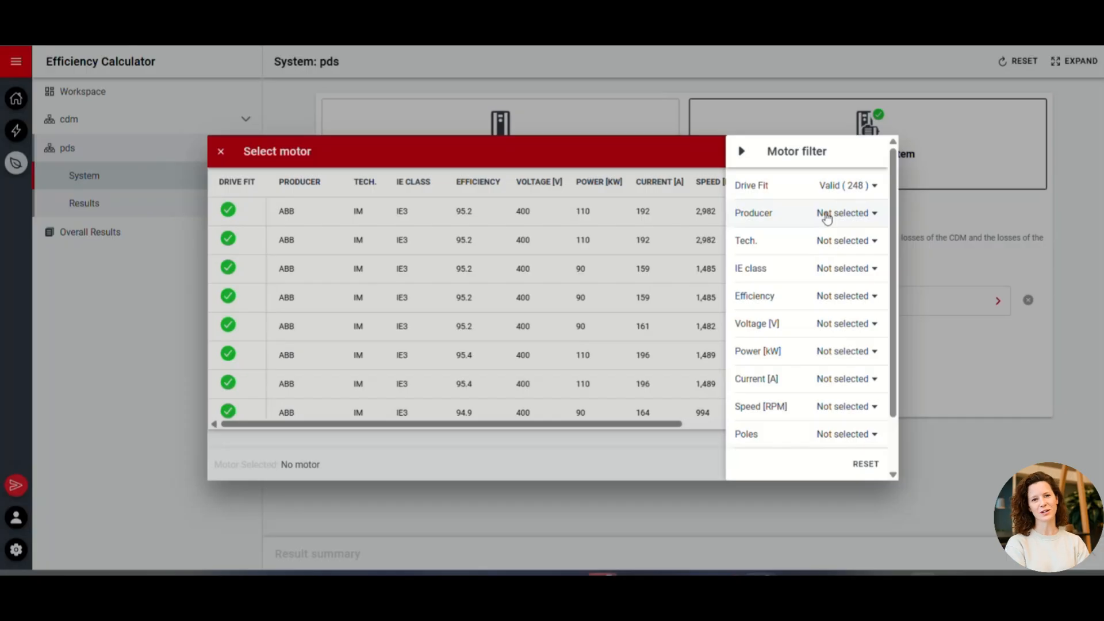
click(827, 214)
click(548, 311)
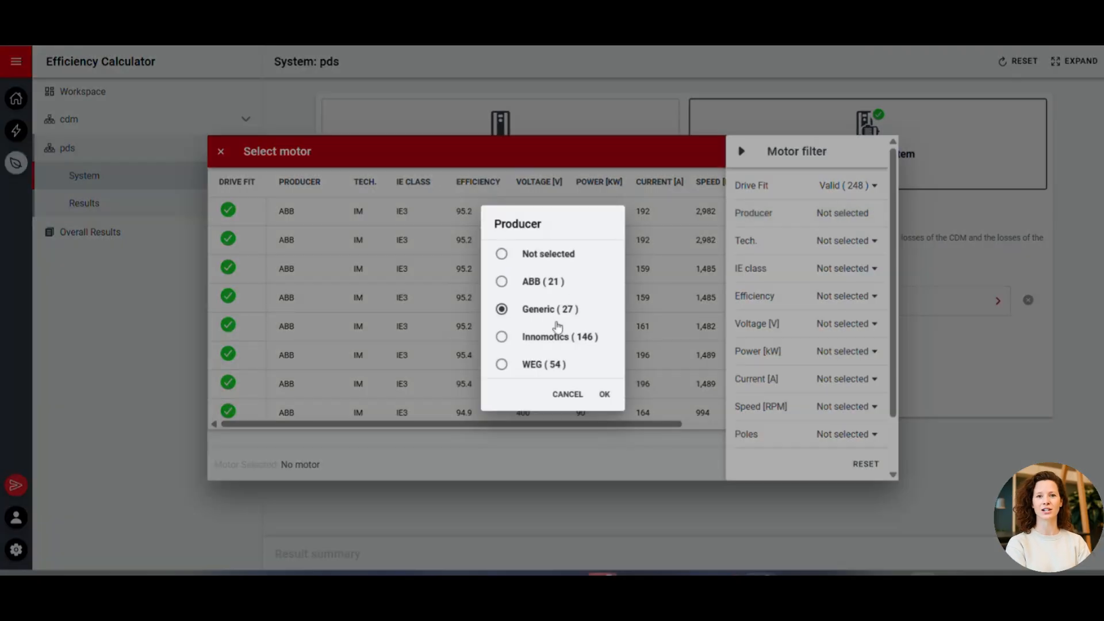
click(608, 397)
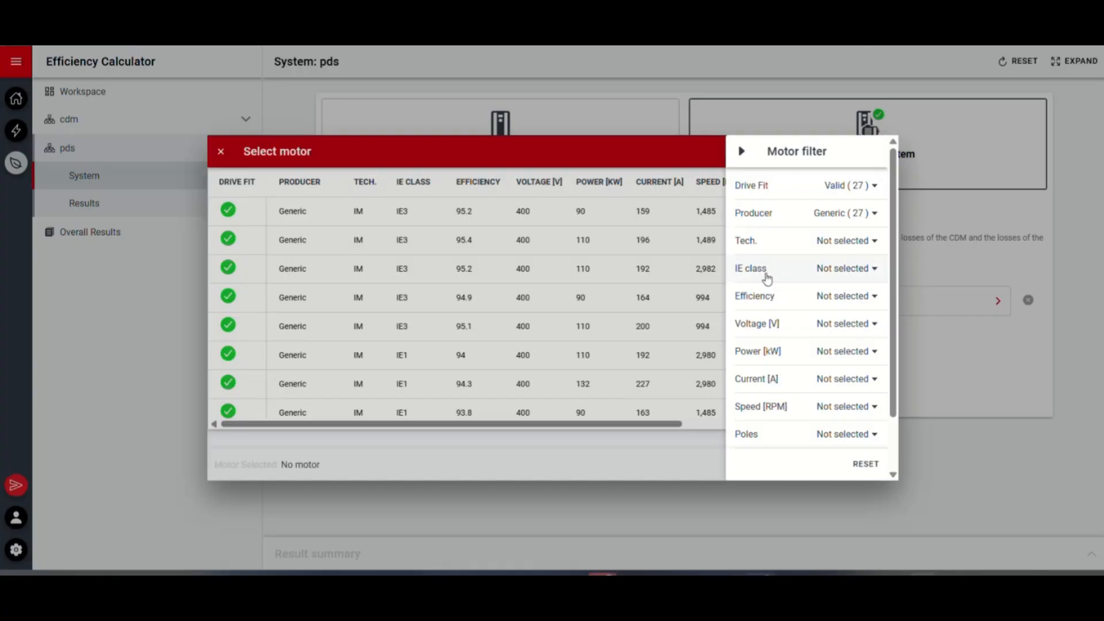
click(581, 265)
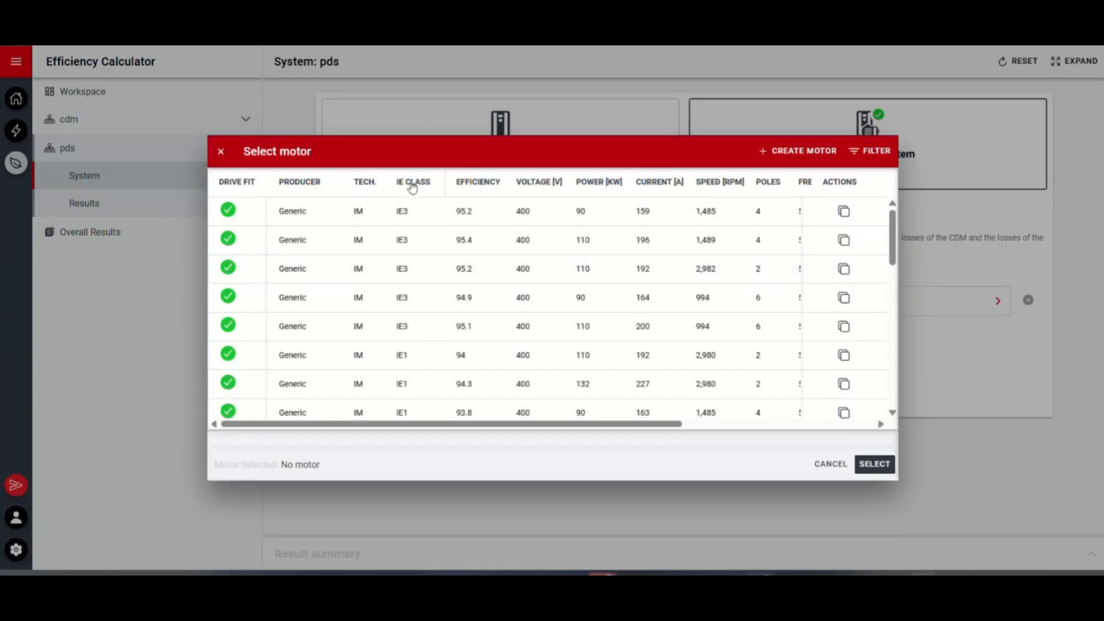
Sort the motors by descending IE class and assign the Generic IM IE3 motor with 90 kW and 1,485 RPM to the pds system
scroll(412, 188, down, 3)
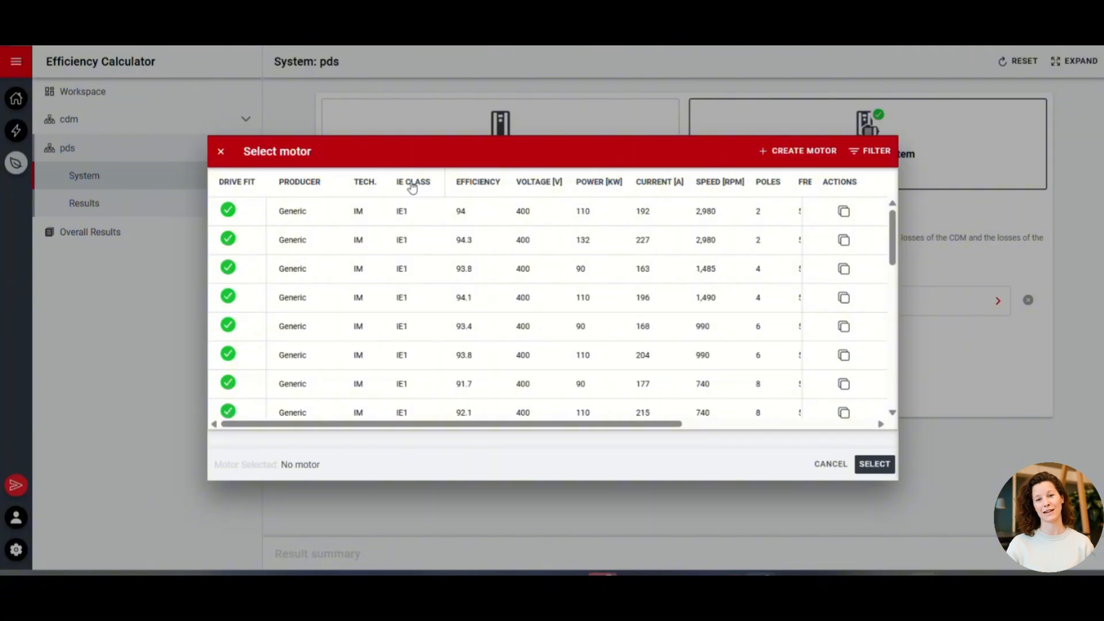
click(412, 189)
click(441, 219)
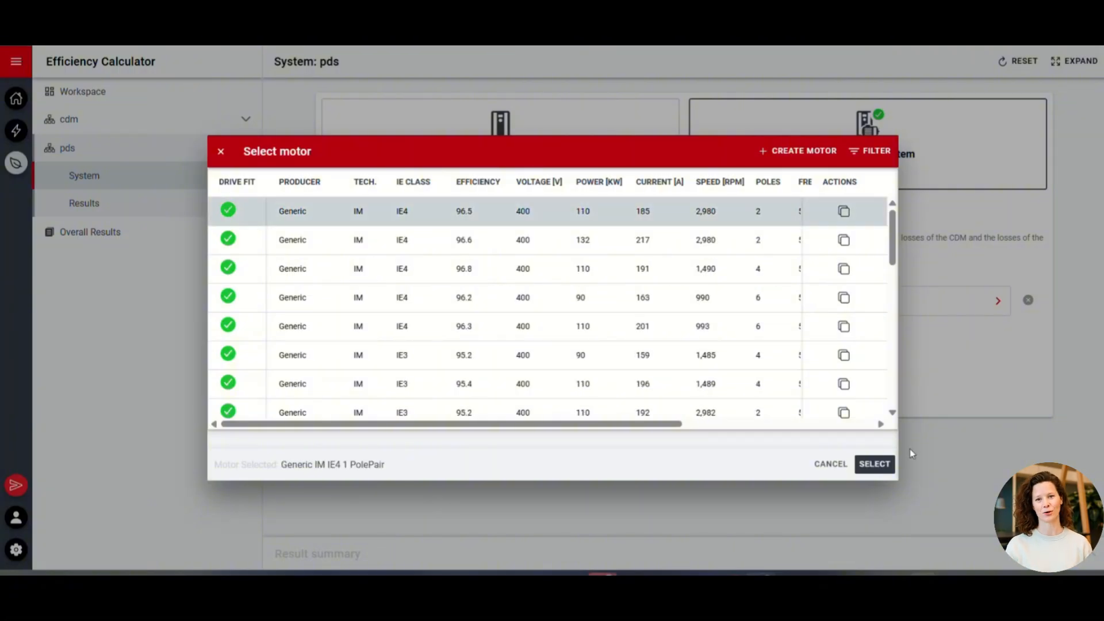
click(441, 356)
click(874, 465)
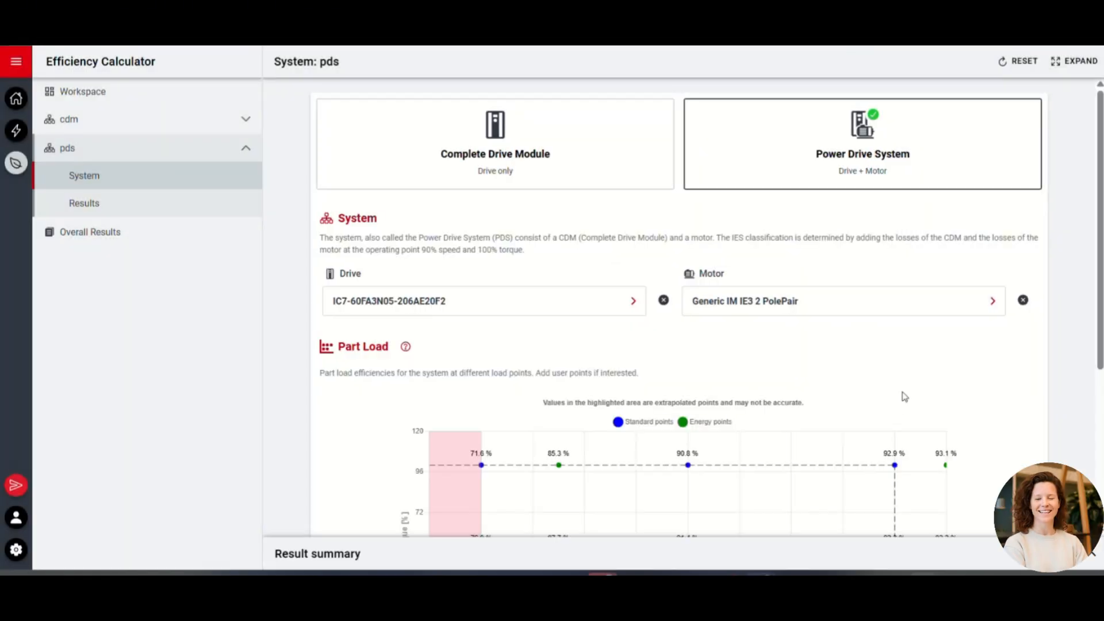
Review the pds system's part-load chart and result summary, and open its full system results
scroll(904, 397, down, 3)
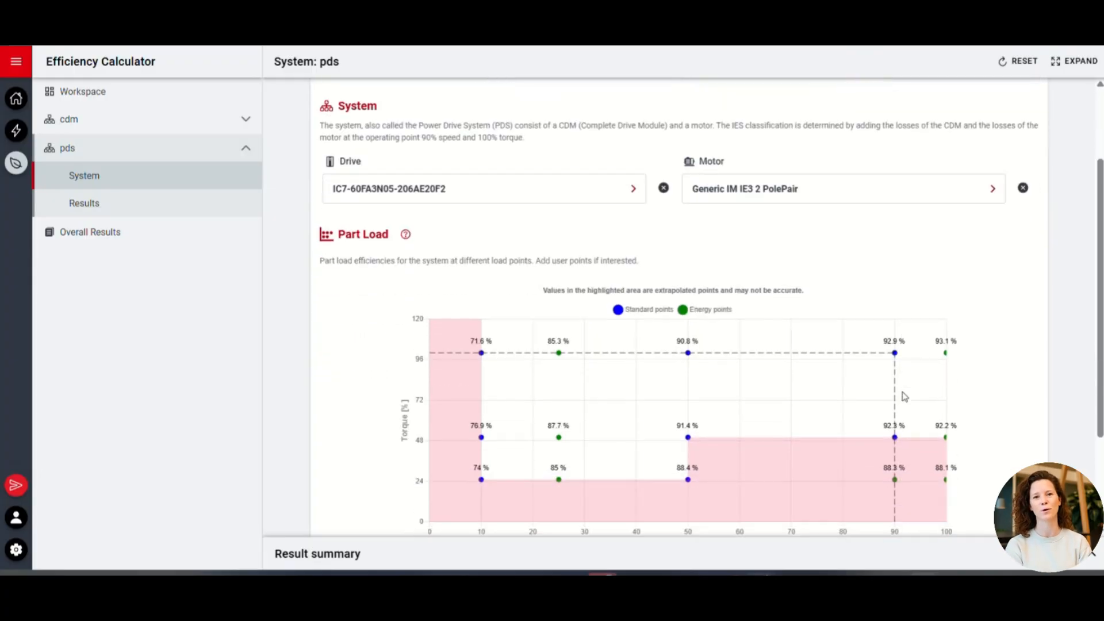
scroll(905, 396, down, 2)
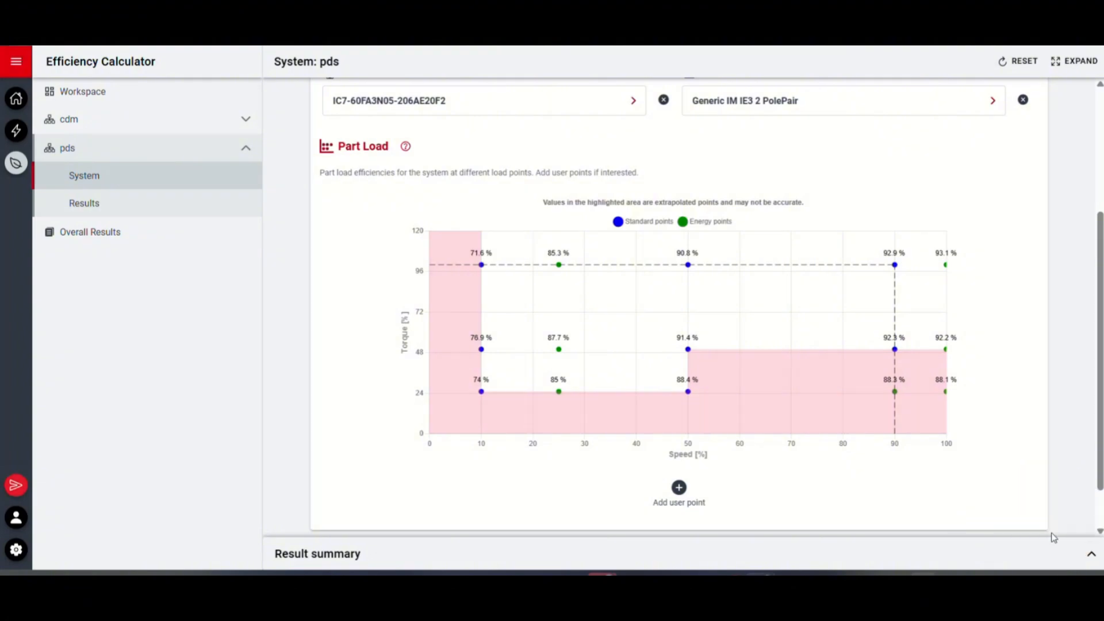
click(1091, 557)
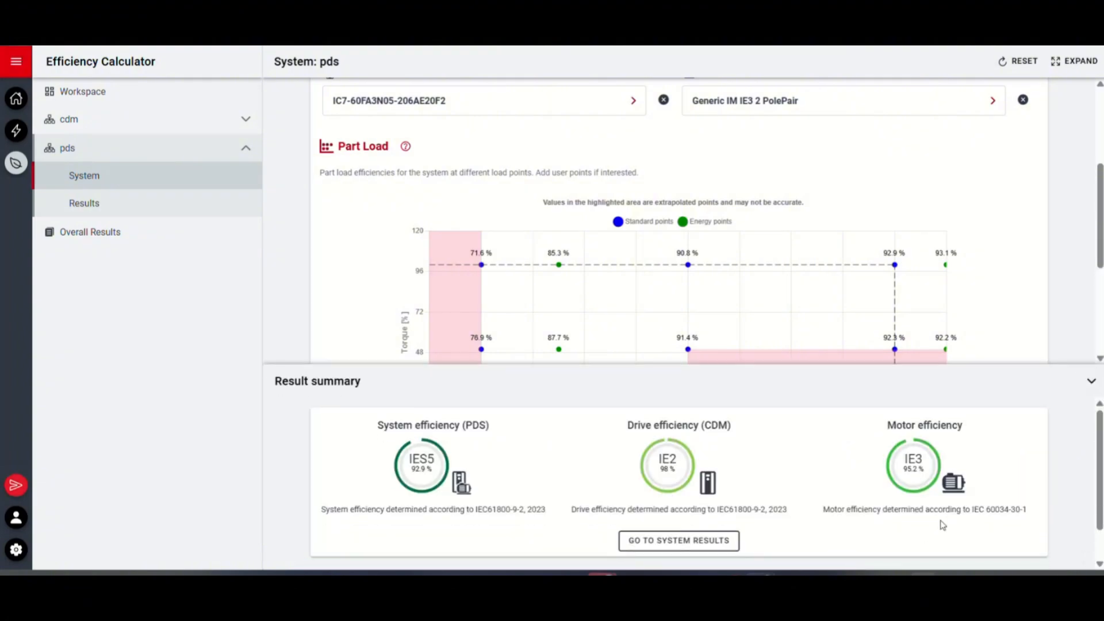
click(711, 547)
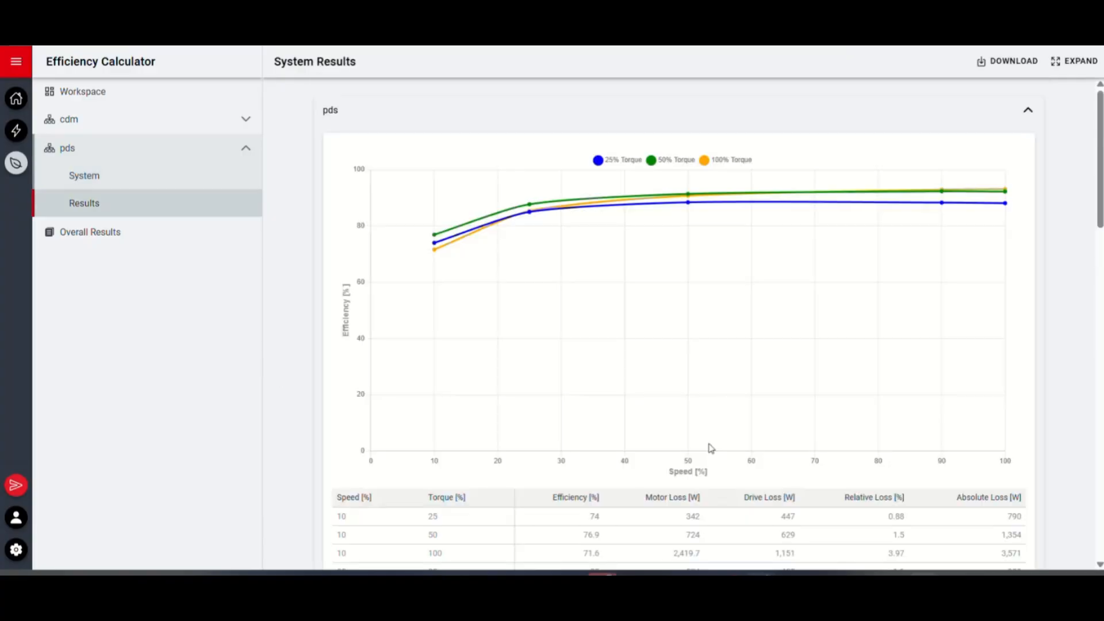
Examine the pds system results, including the part-load loss table, the efficiency summary, and the drive and motor details
scroll(712, 448, down, 1)
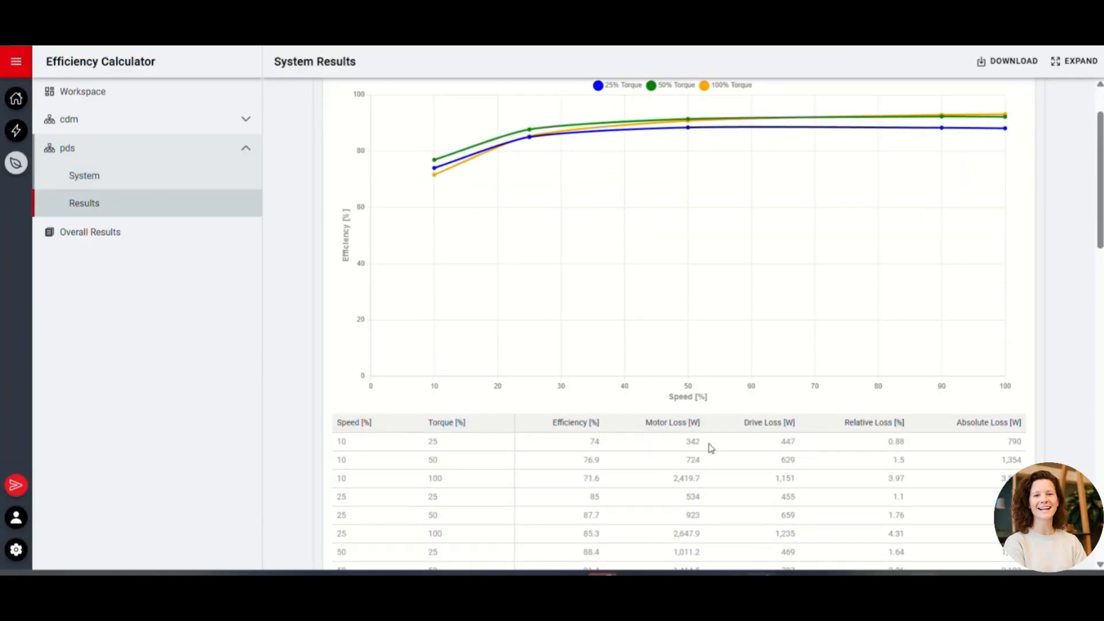
scroll(711, 449, down, 10)
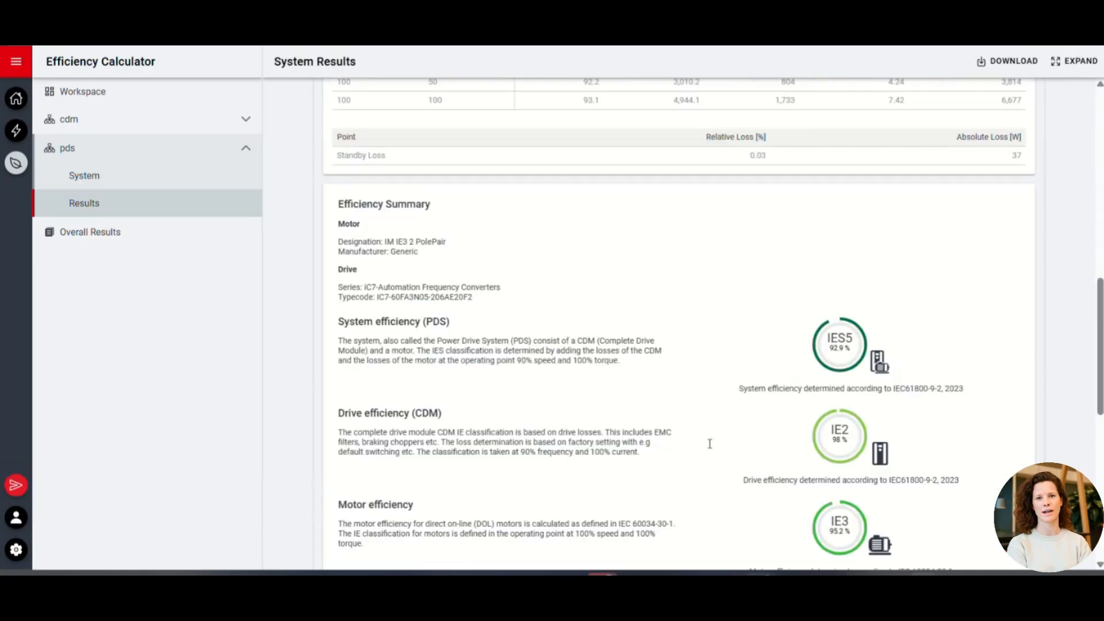
scroll(709, 444, down, 8)
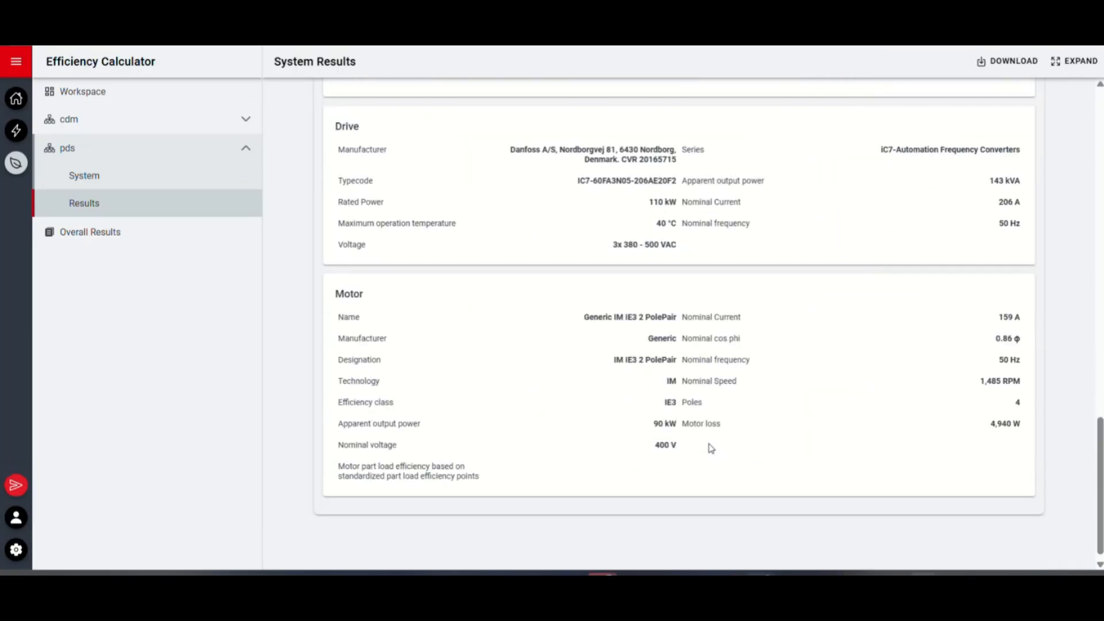
scroll(712, 449, down, 1)
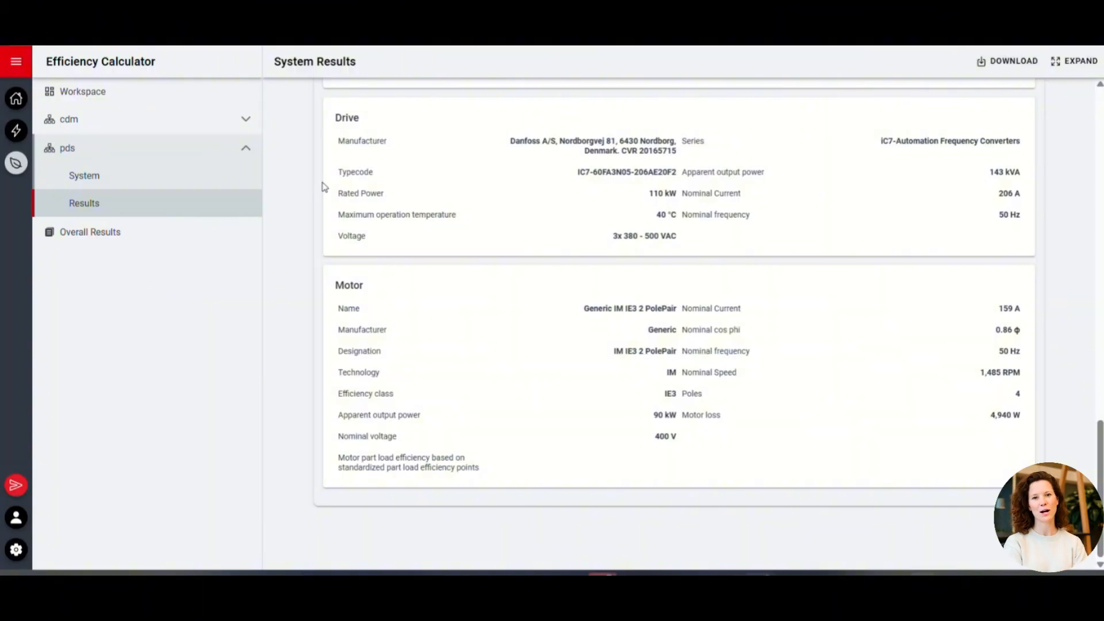
View the cdm section of the overall results, and return to the home page
click(175, 236)
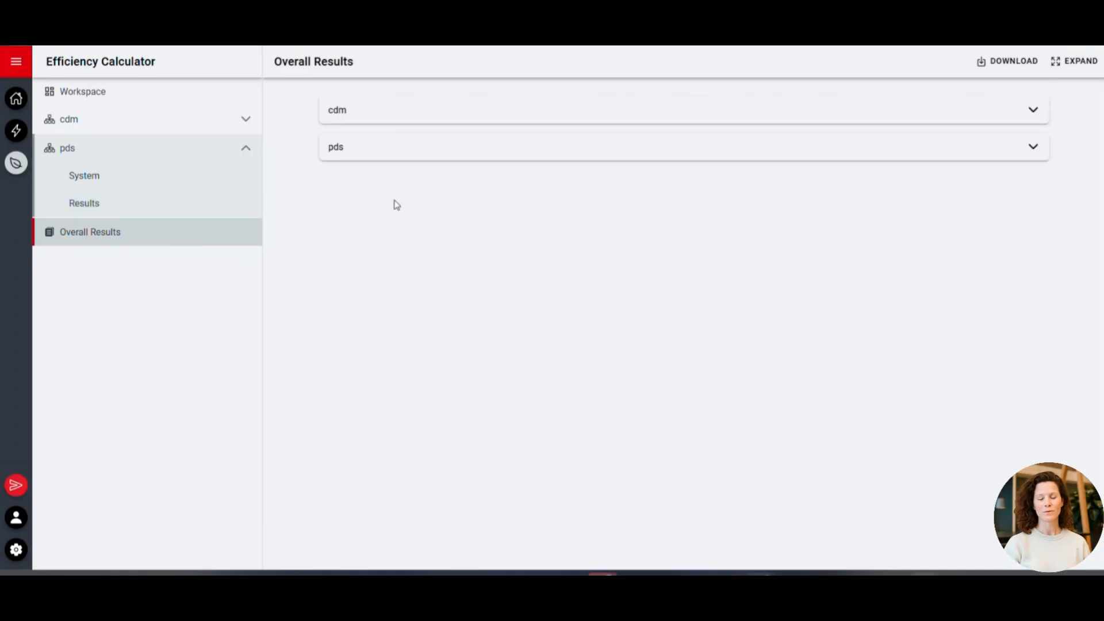
click(418, 123)
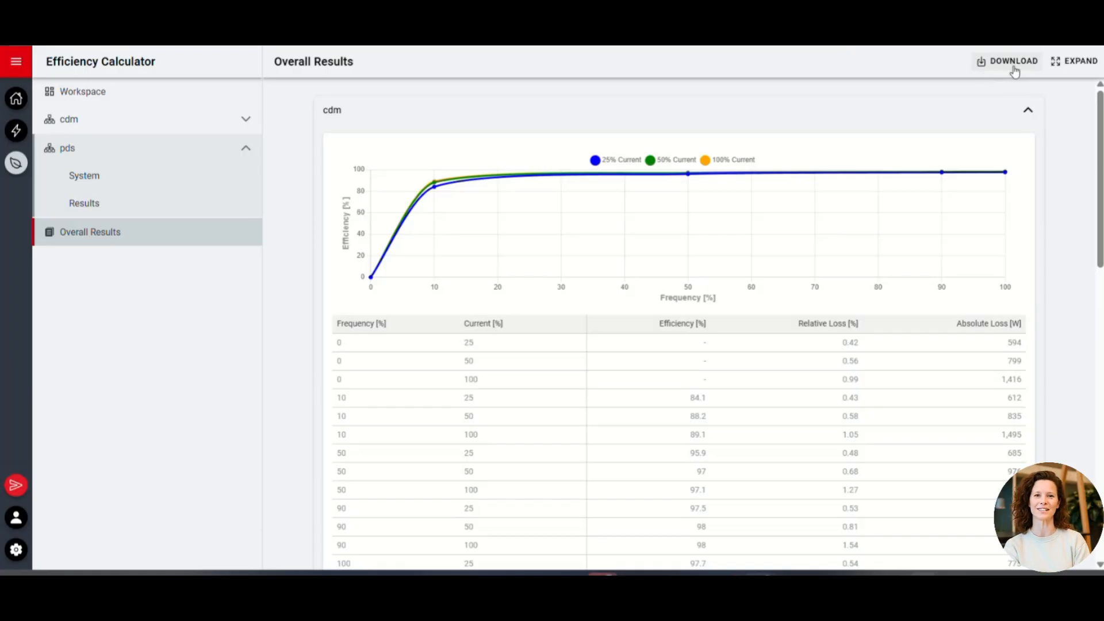
click(15, 100)
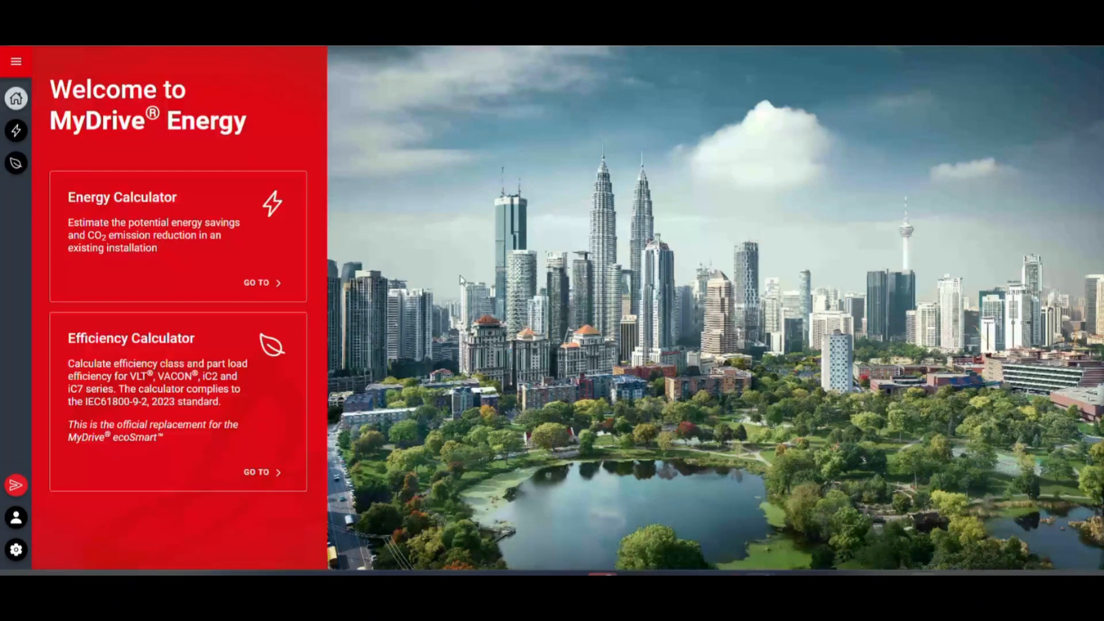